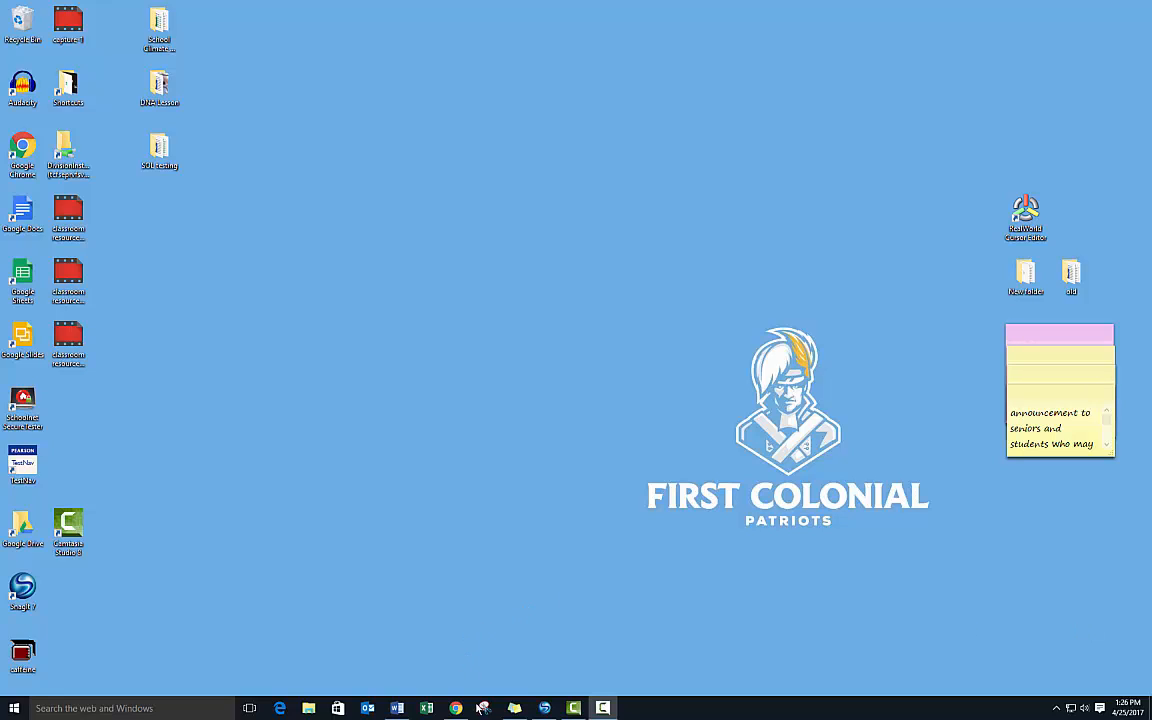
- Switch to Google Chrome, open the Biology 1A class in Google Classroom and go to its About page
click(456, 709)
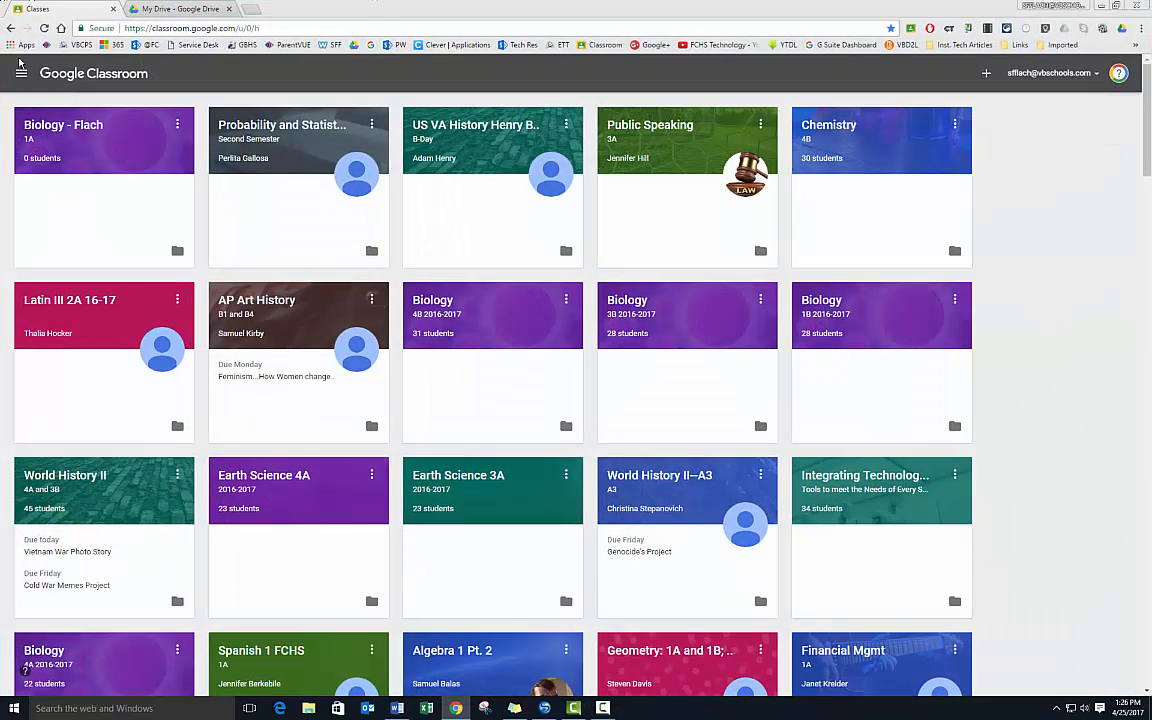
click(40, 125)
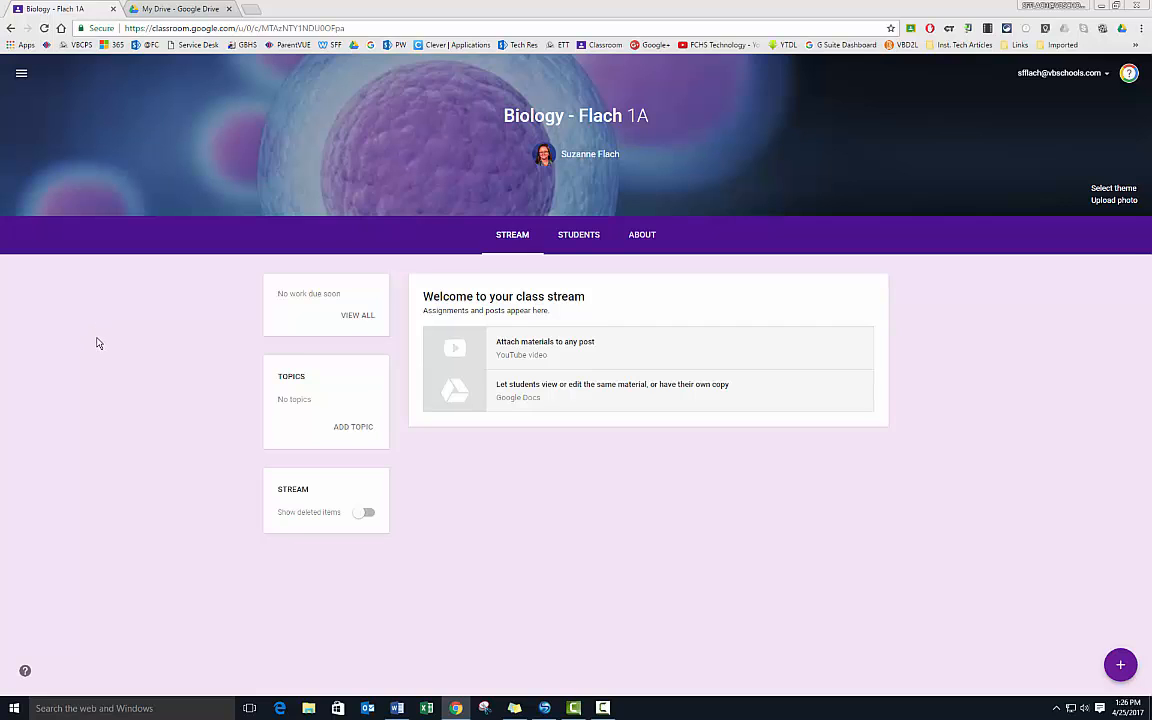
click(579, 235)
click(639, 240)
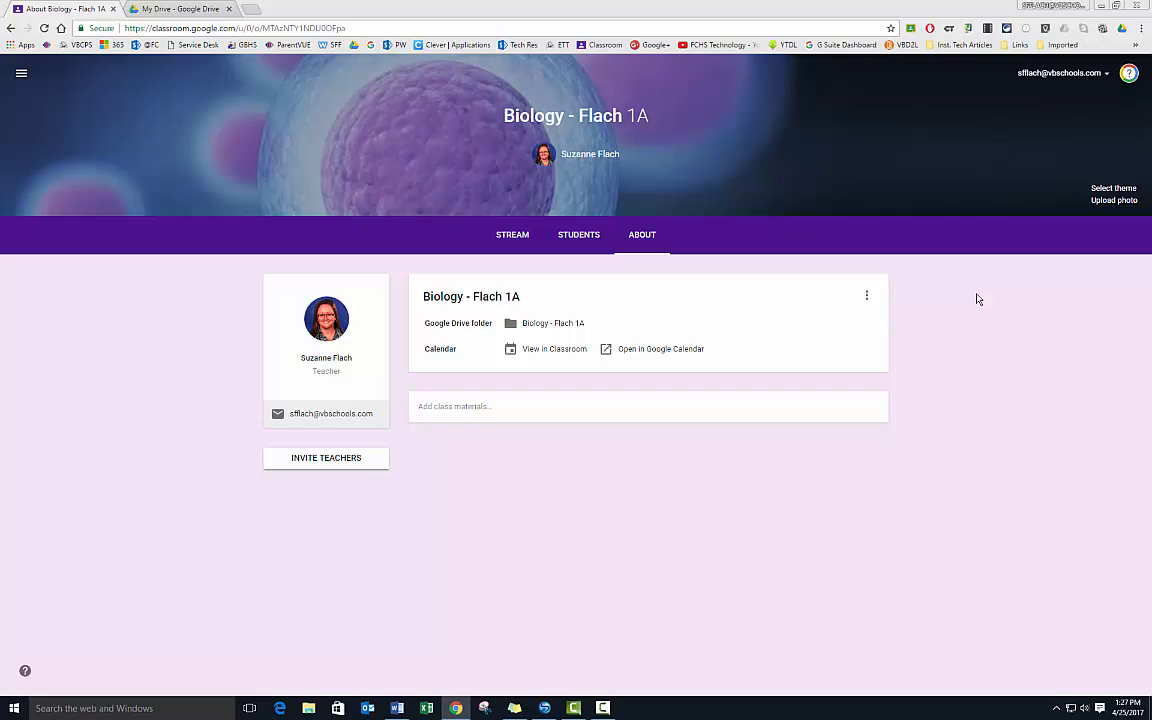
- Start a new class material titled "1 Document" and open the dialog for attaching a file
click(466, 417)
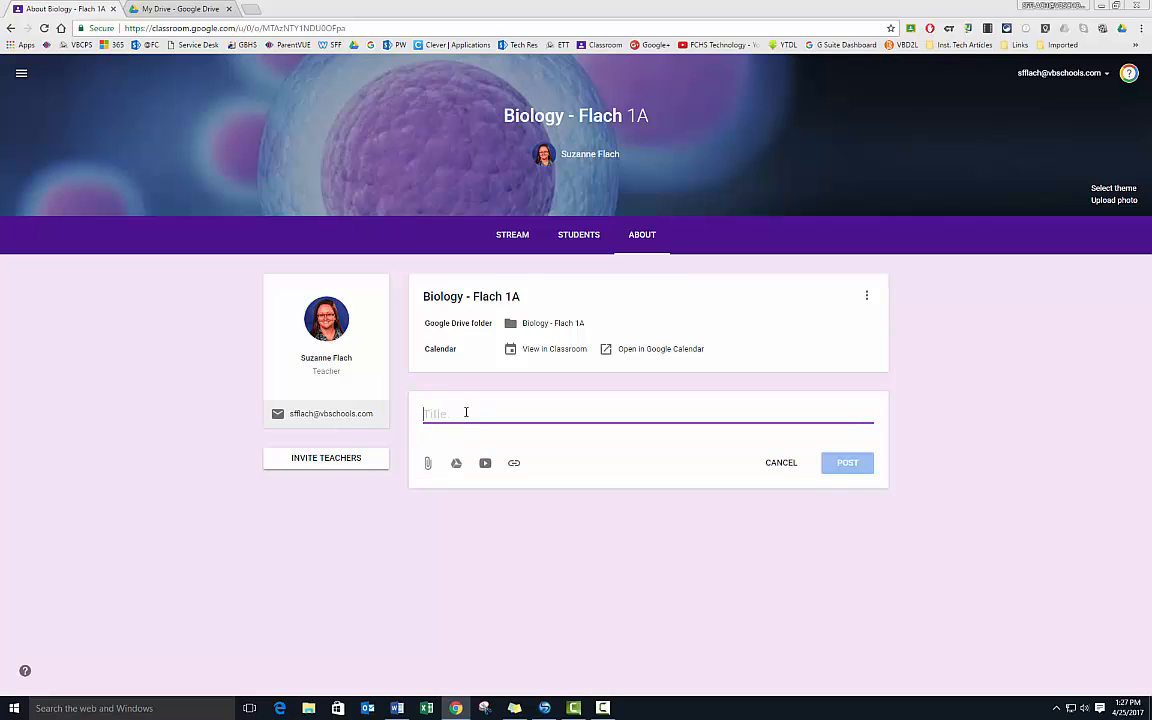
text(1 Document)
click(428, 468)
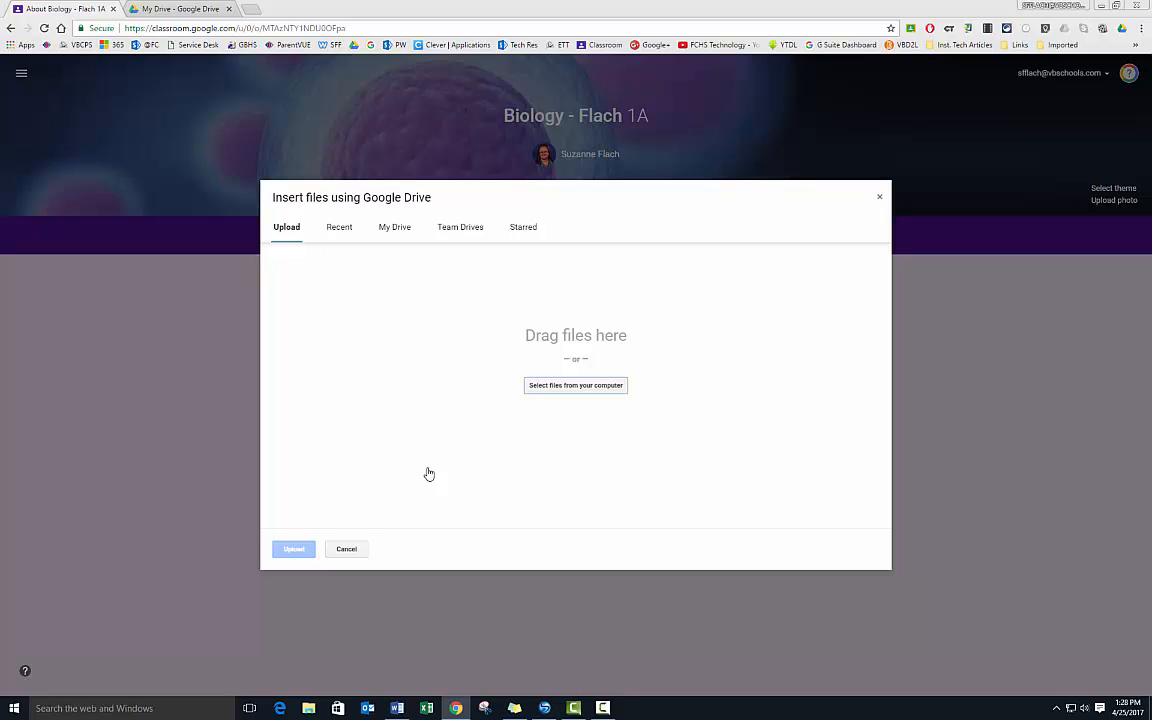
- Look through the recent Drive files and the computer's Desktop, Downloads, Documents and This PC locations for files to upload
click(339, 229)
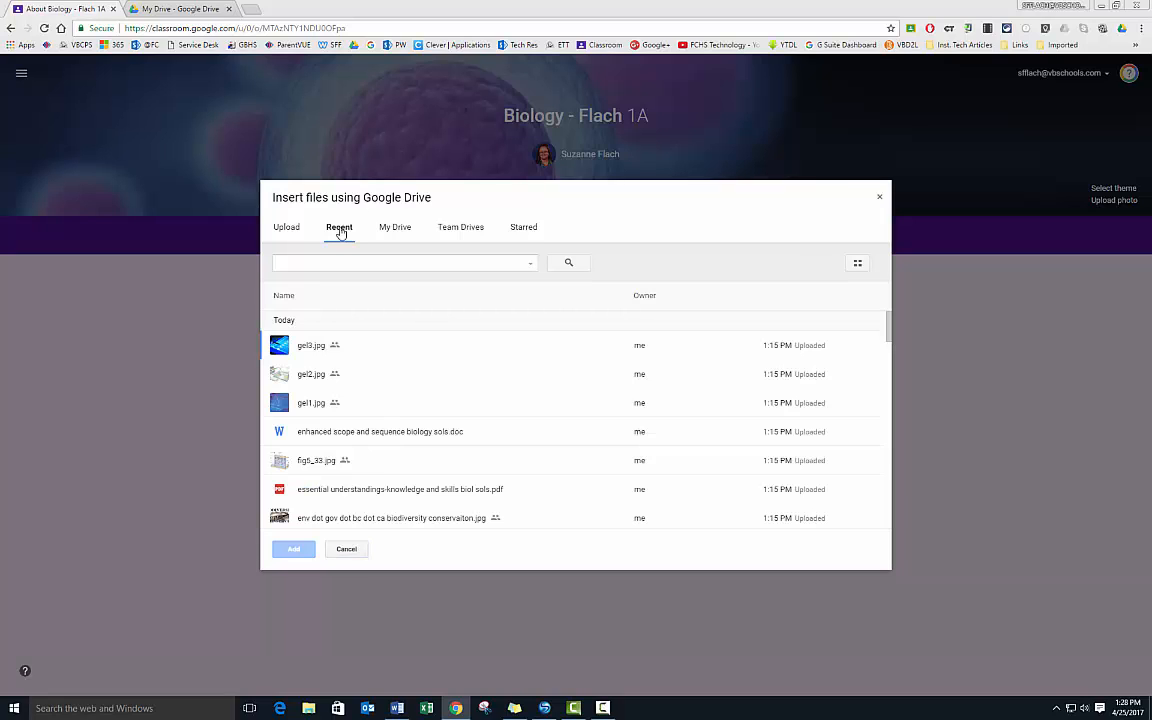
click(285, 230)
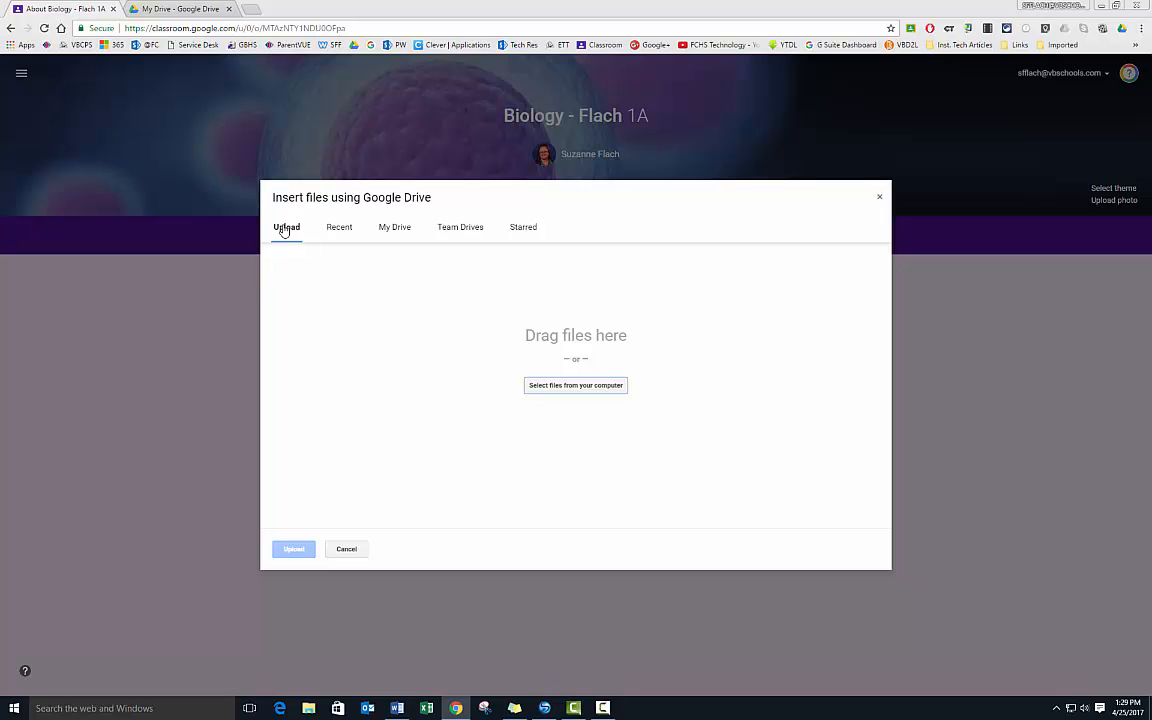
click(577, 388)
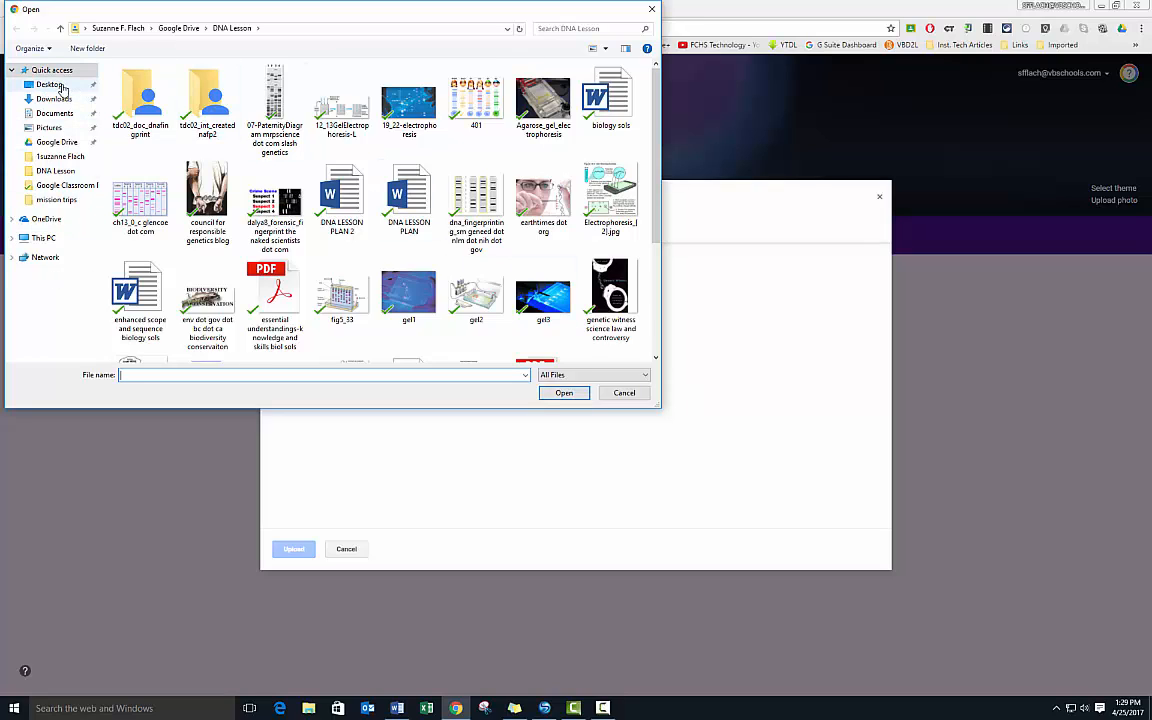
click(50, 85)
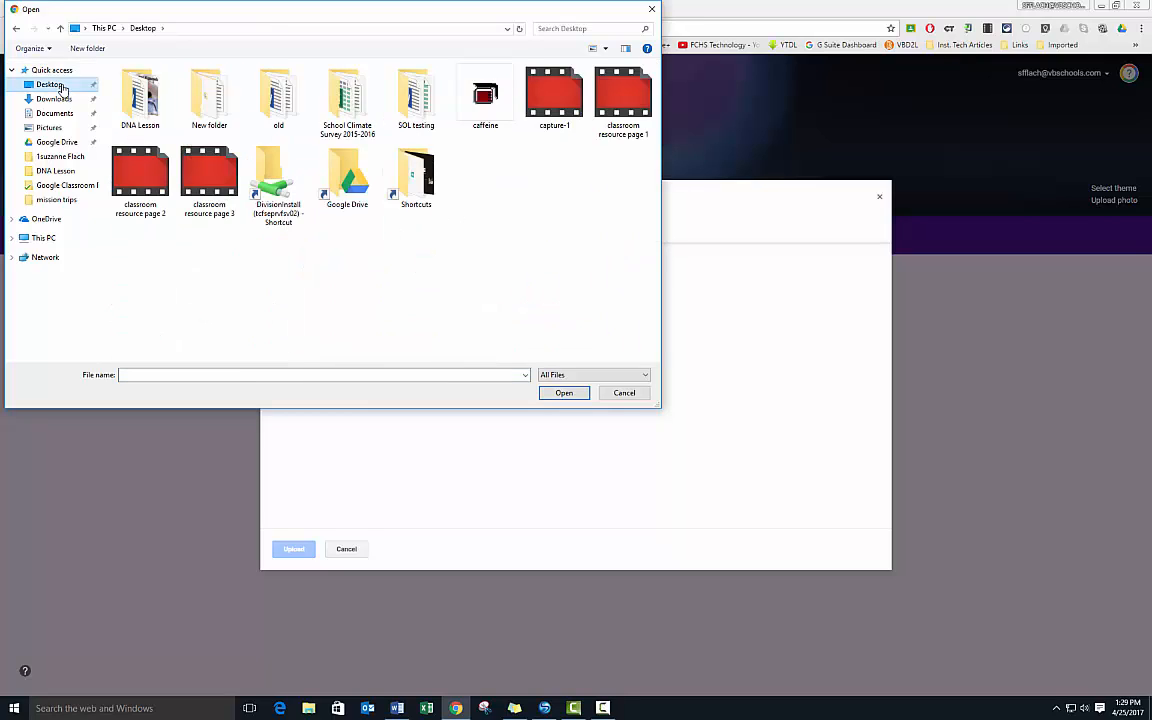
click(54, 99)
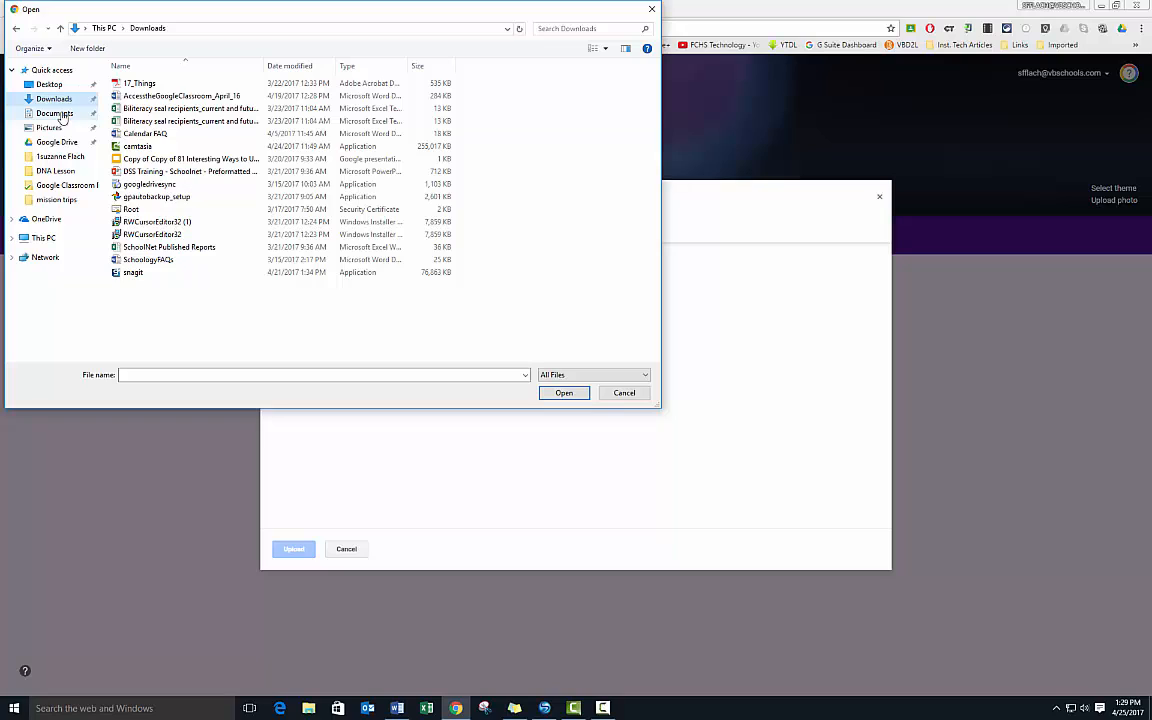
click(56, 113)
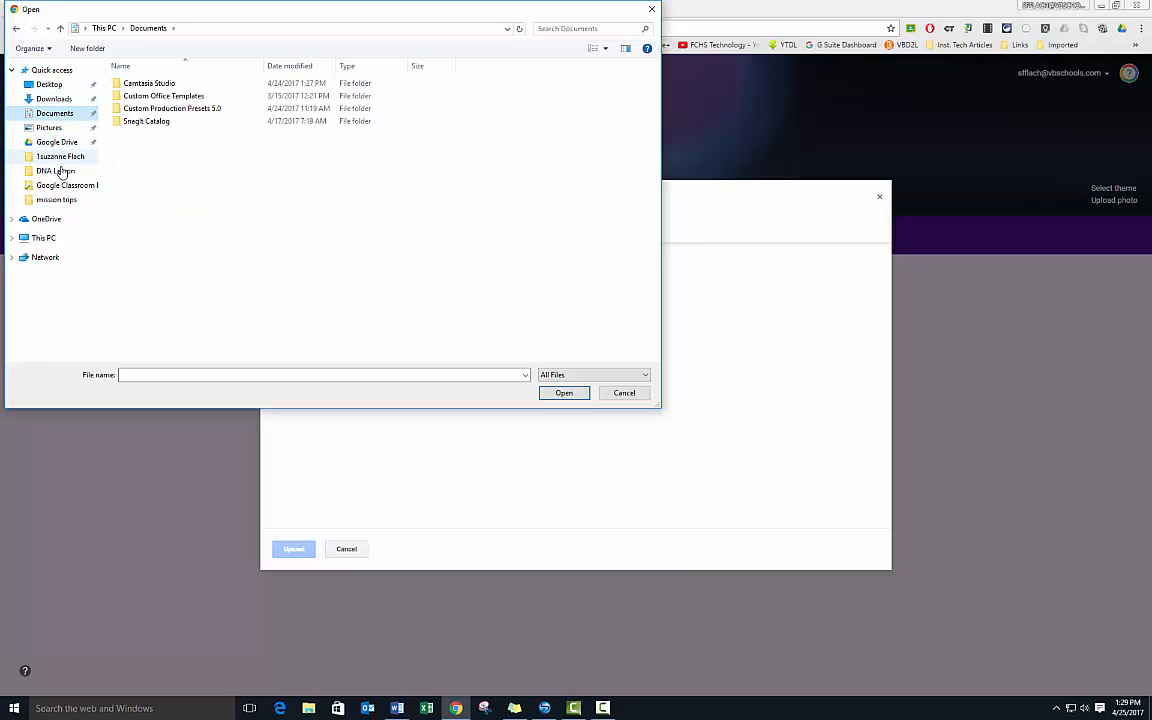
click(44, 238)
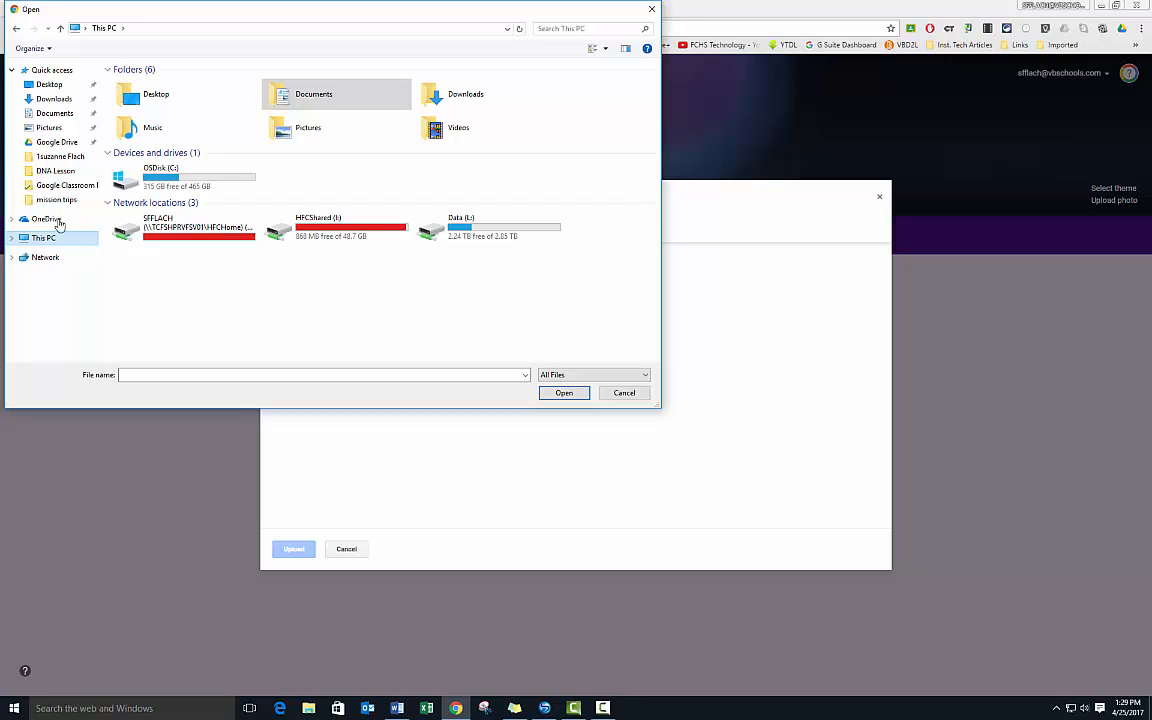
- Choose the file "07-PaternityDiagram mrpscience dot com slash genetics" from the DNA Lesson folder in Google Drive for upload
click(57, 143)
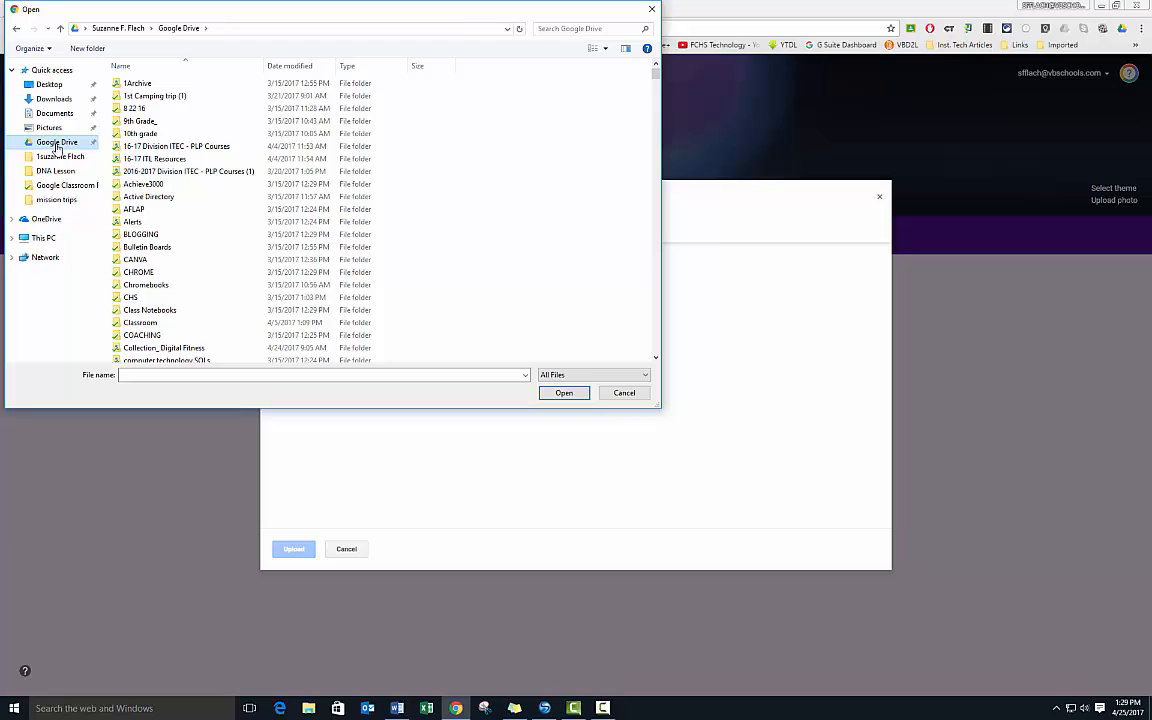
scroll(227, 285, down, 2)
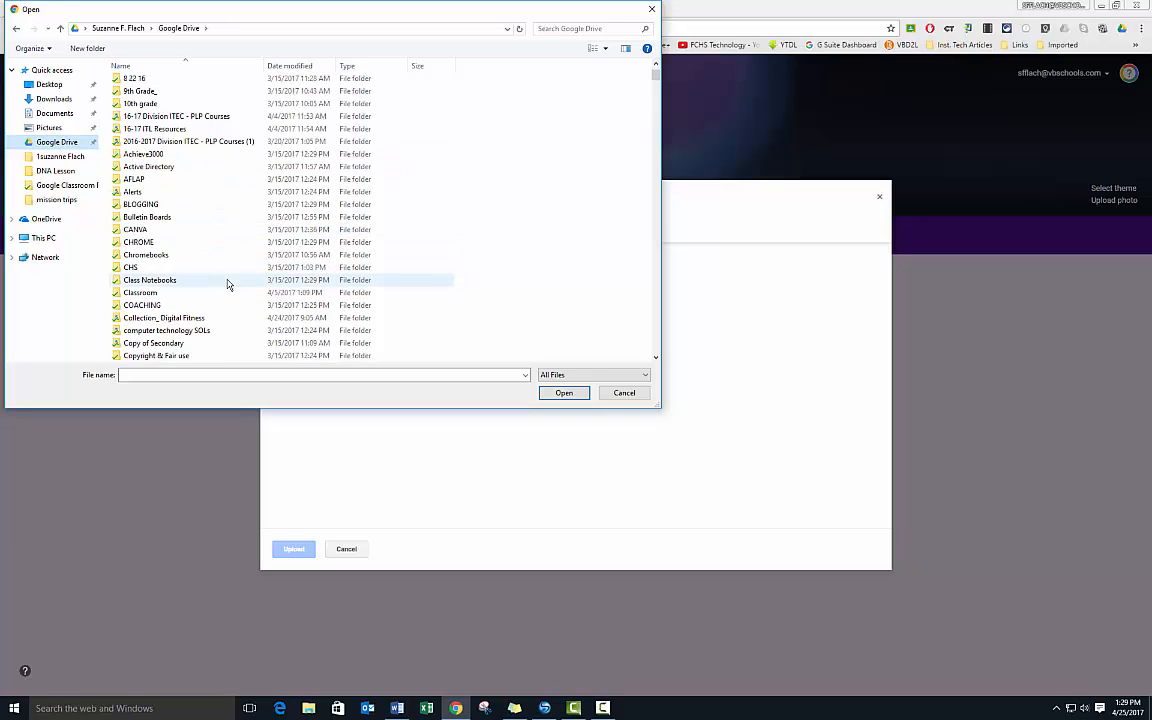
scroll(227, 285, down, 4)
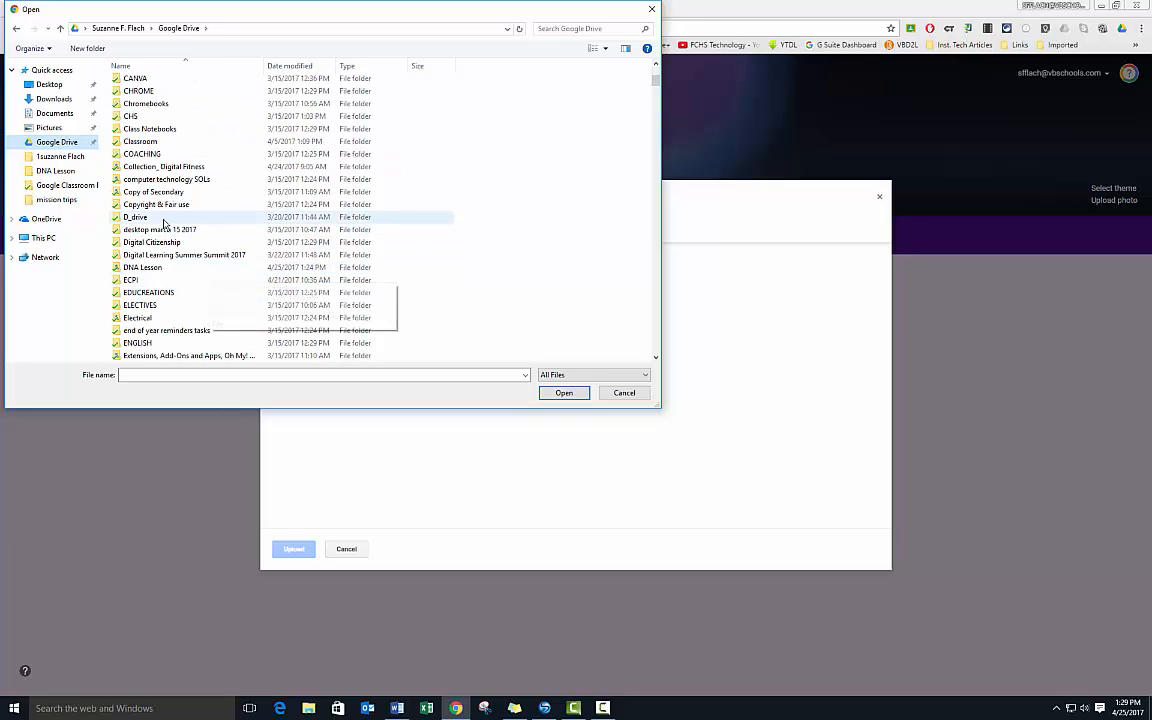
double_click(145, 267)
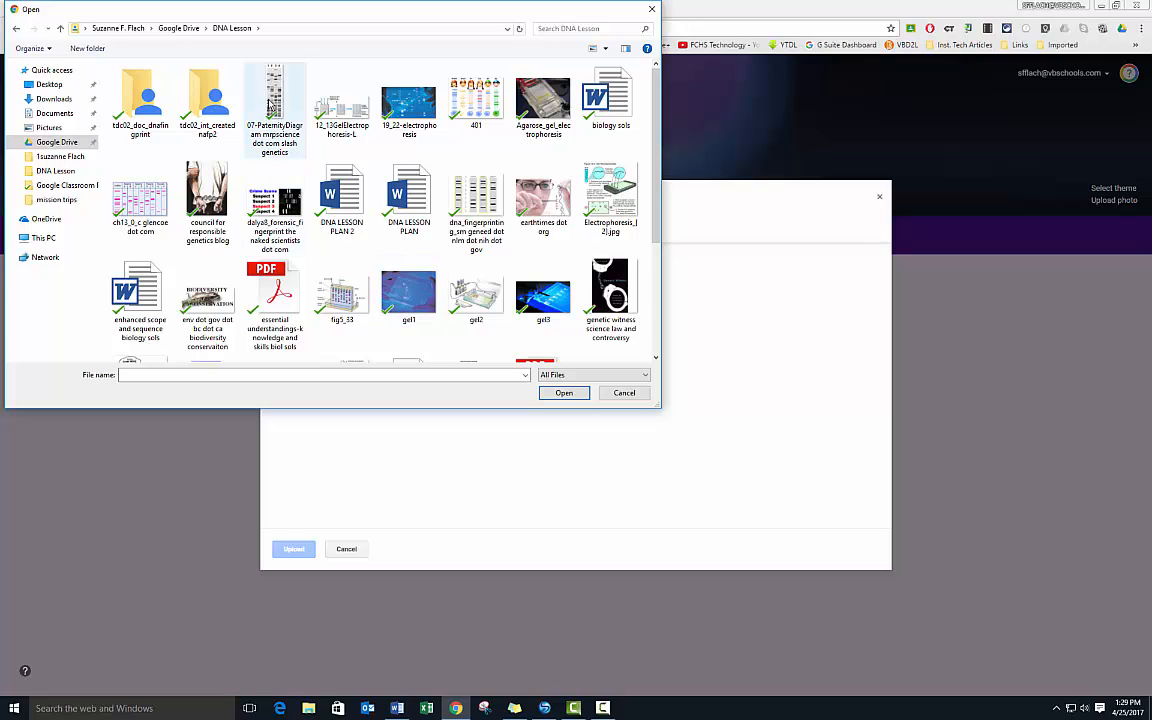
click(270, 103)
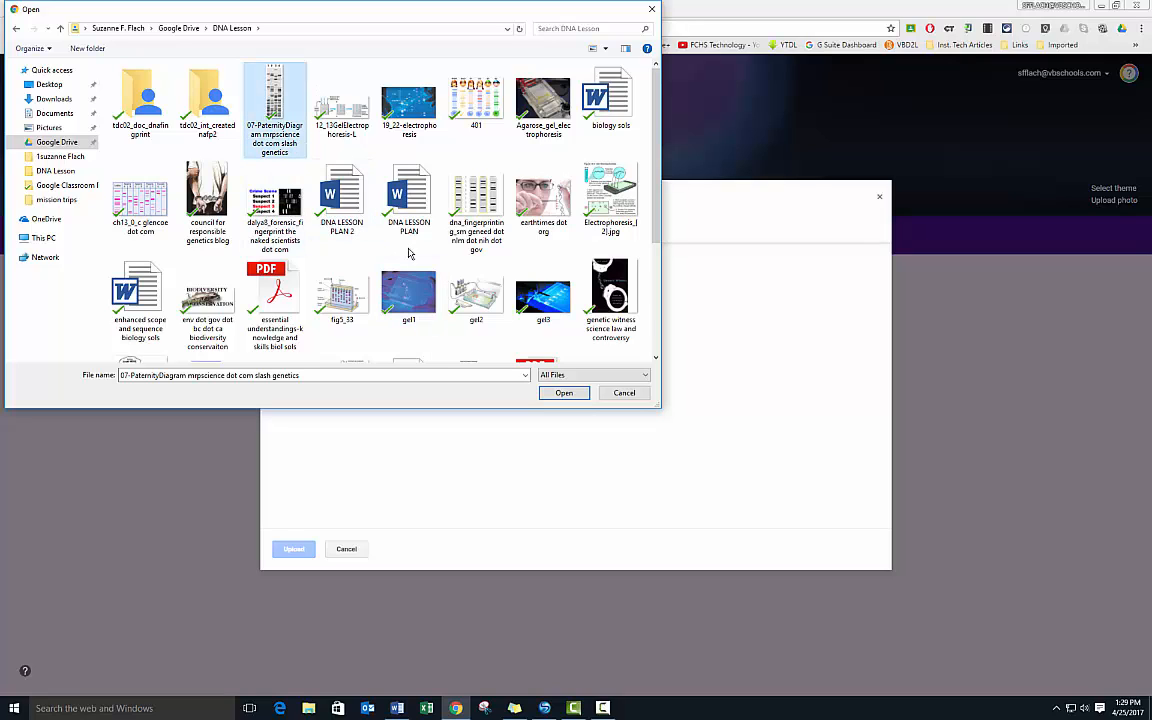
click(550, 395)
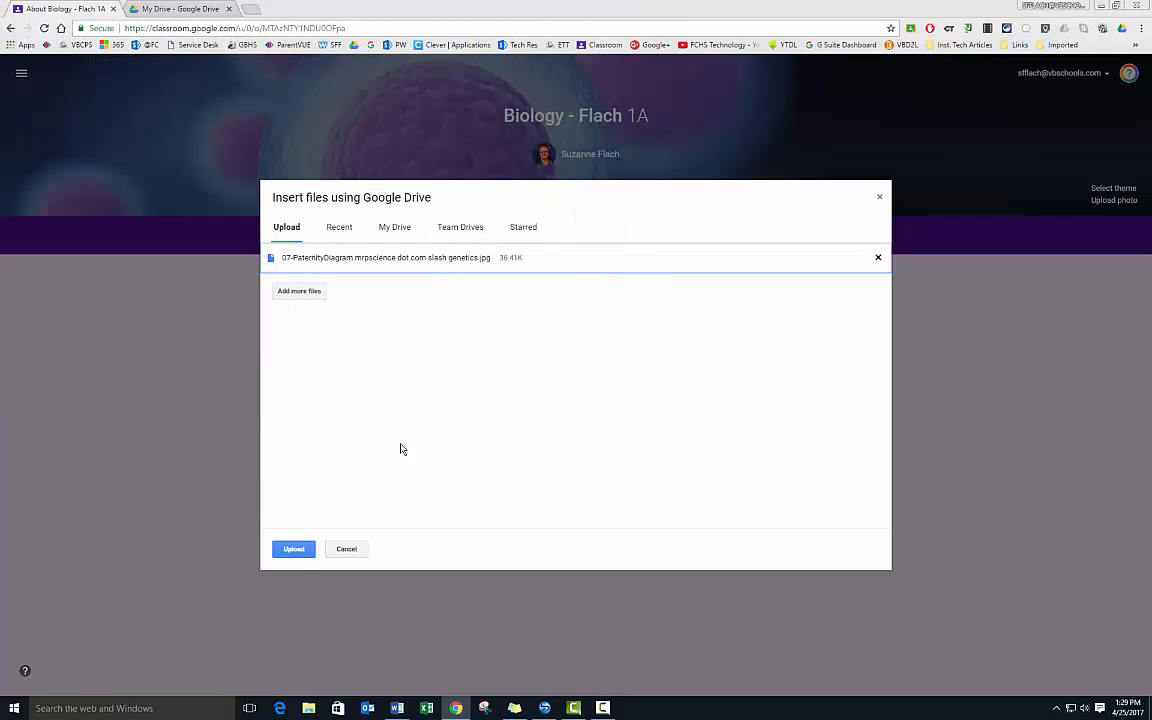
- Upload the chosen paternity diagram image and post the "1 Document" material to the class
click(294, 556)
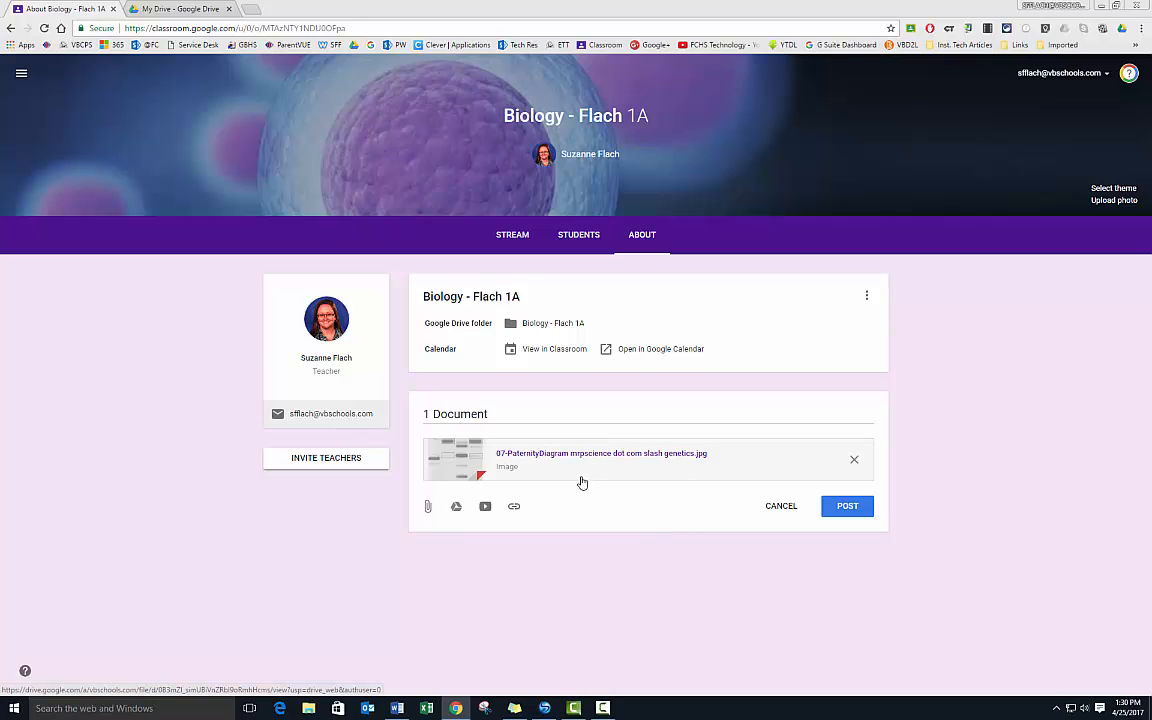
click(849, 507)
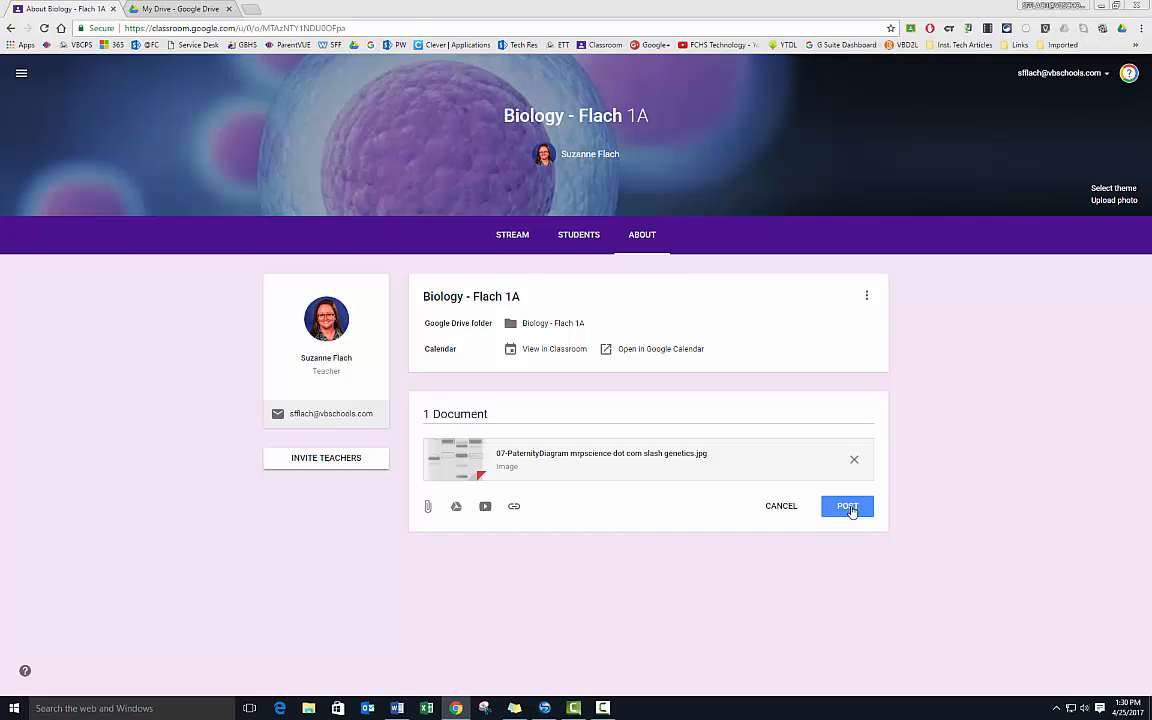
click(852, 512)
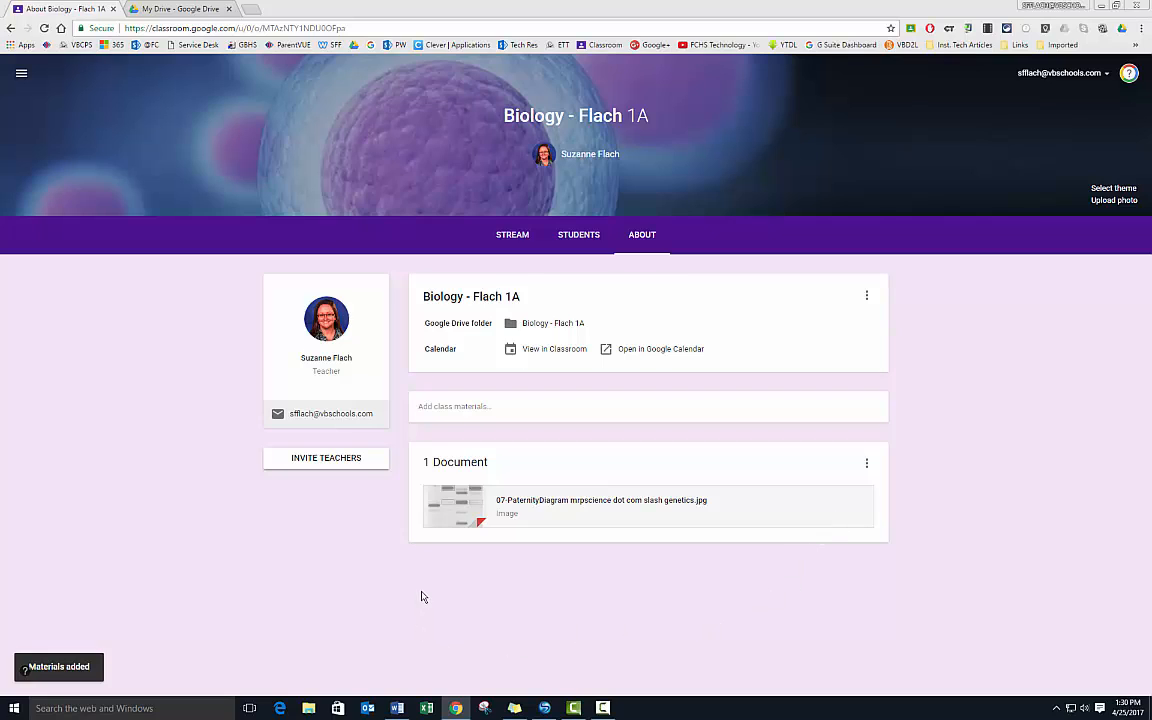
- Start another class material titled "Several Documents" and open the Google Drive file picker for it
click(457, 408)
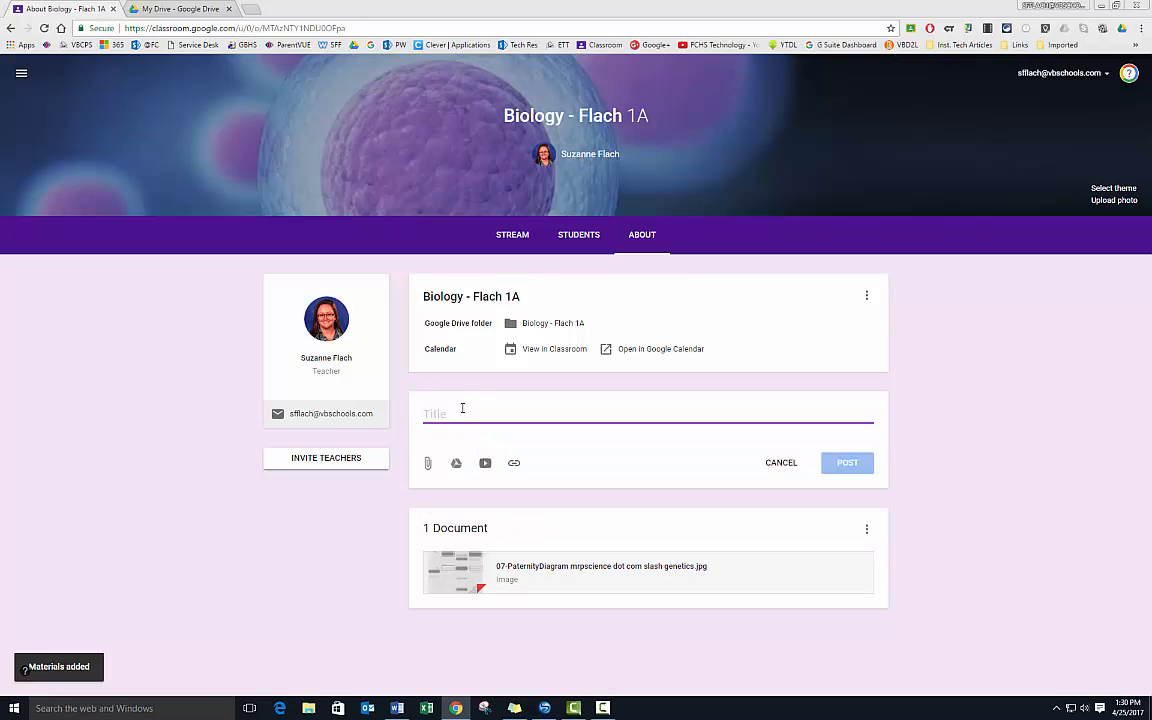
text(ev)
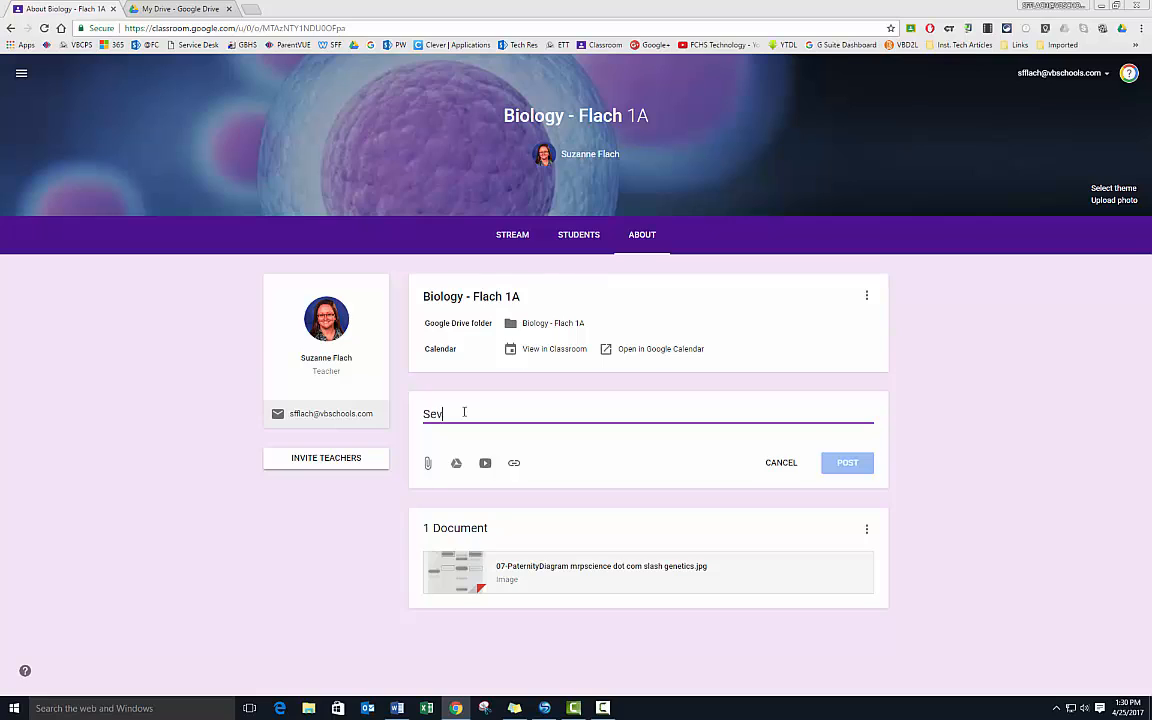
text(eral Documents)
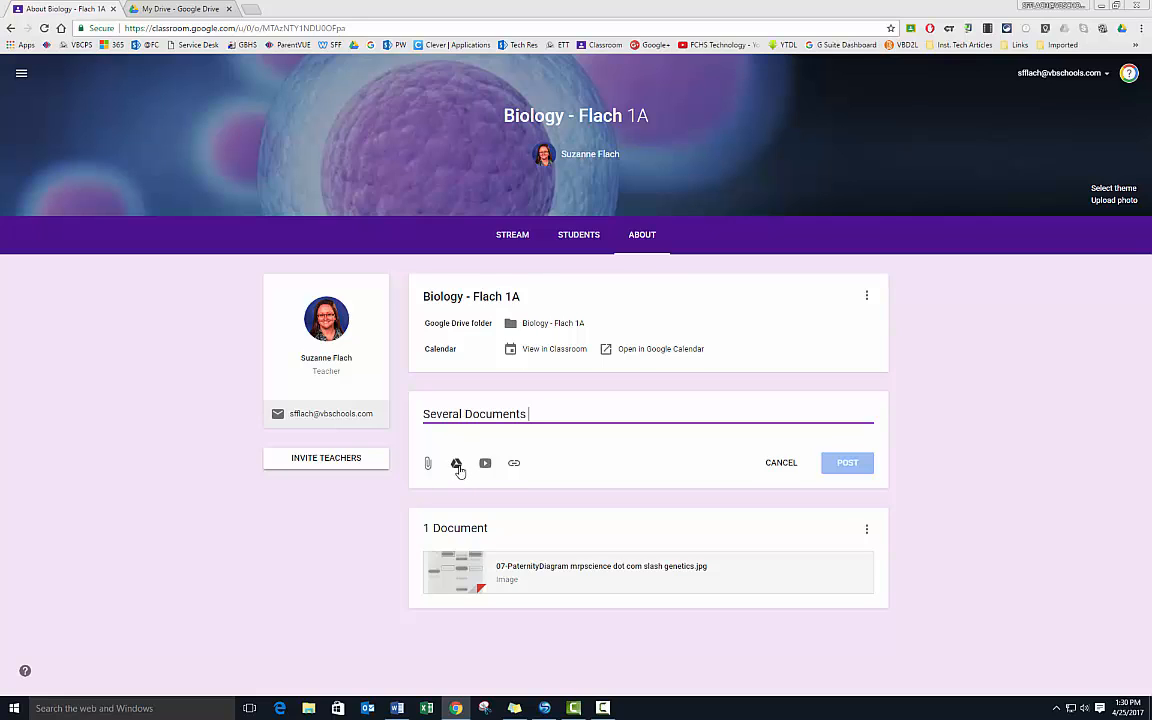
click(457, 465)
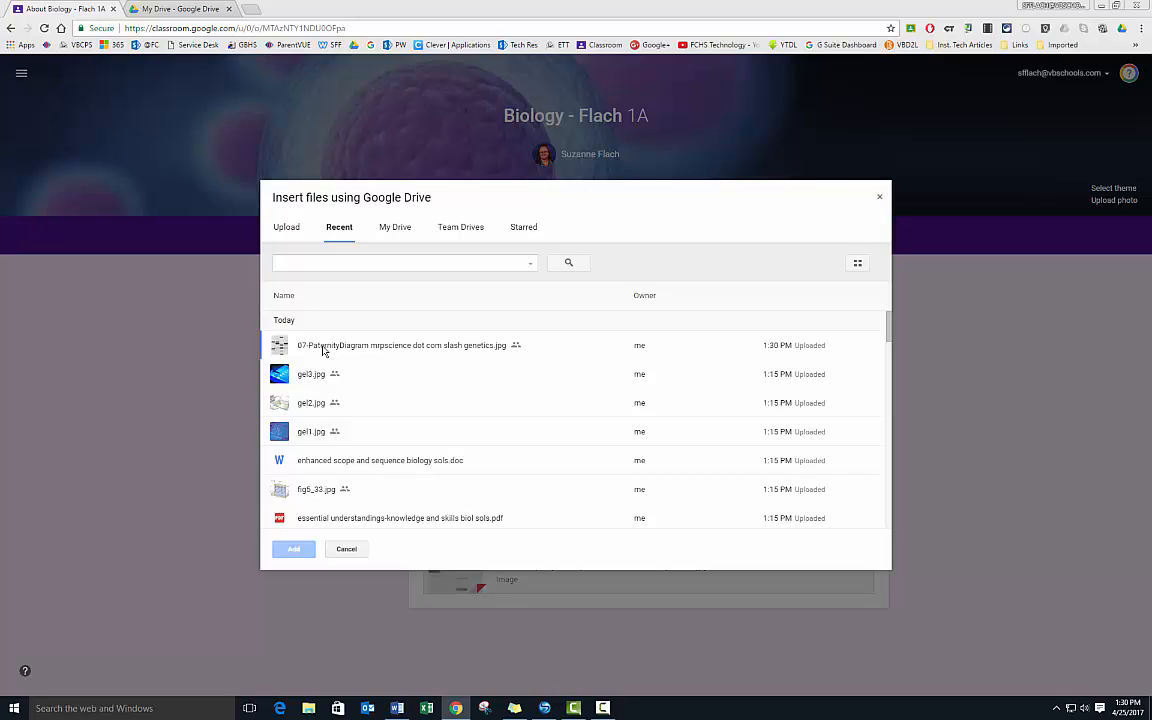
click(322, 348)
click(295, 375)
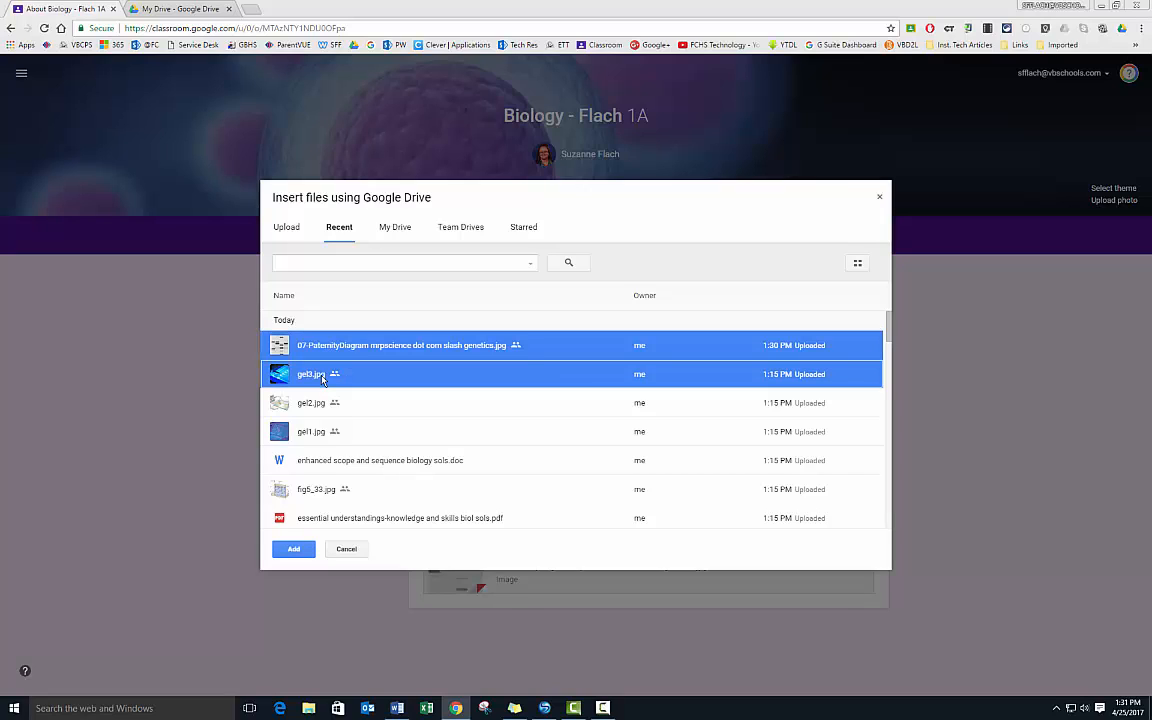
click(312, 406)
click(326, 432)
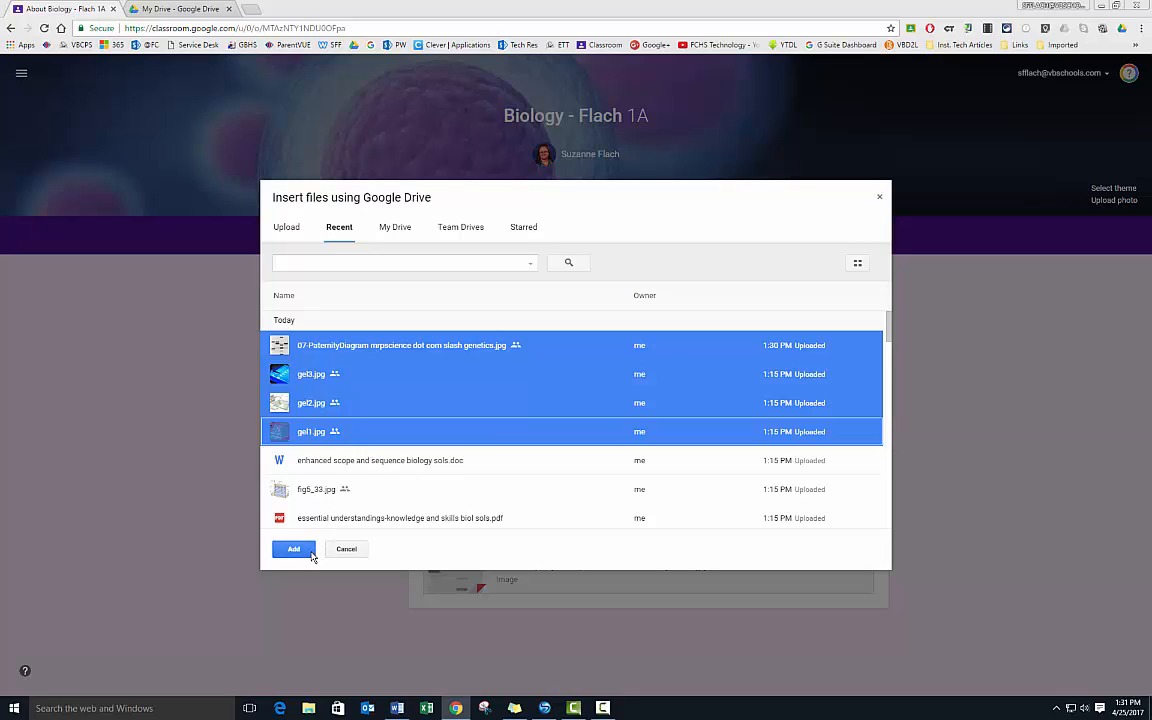
- Add the first six files in each of the second and third rows of the DNA Lesson folder to the upload list
click(288, 227)
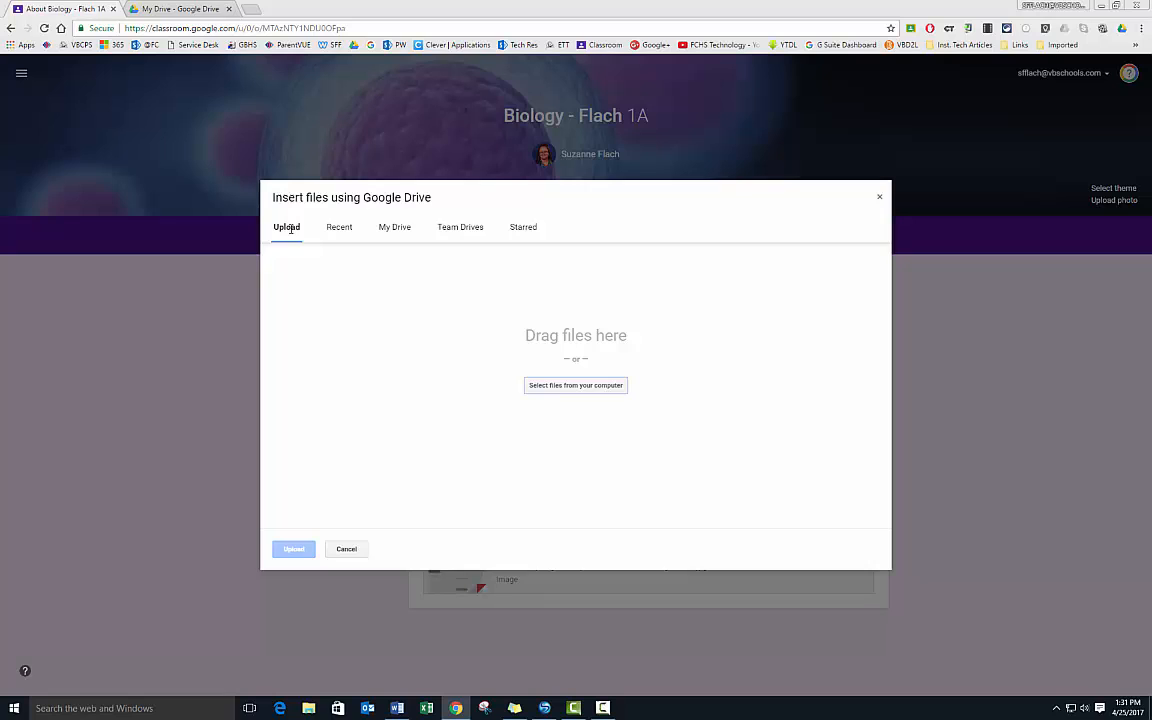
click(545, 385)
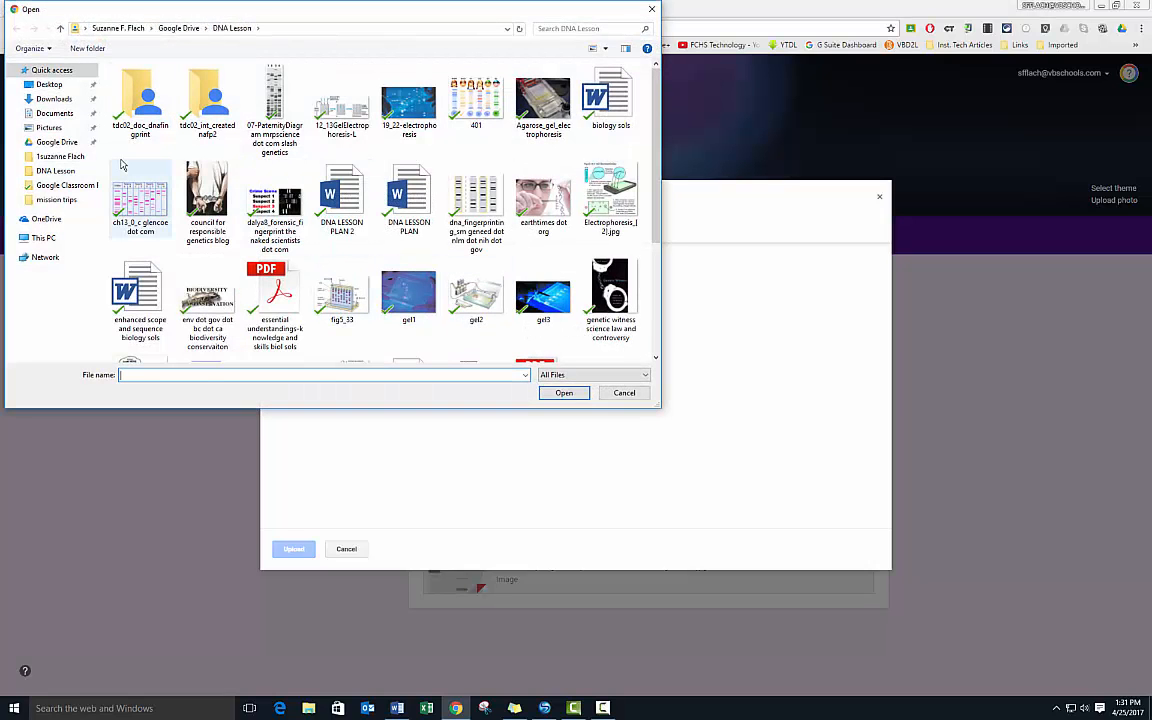
drag(121, 164, 498, 332)
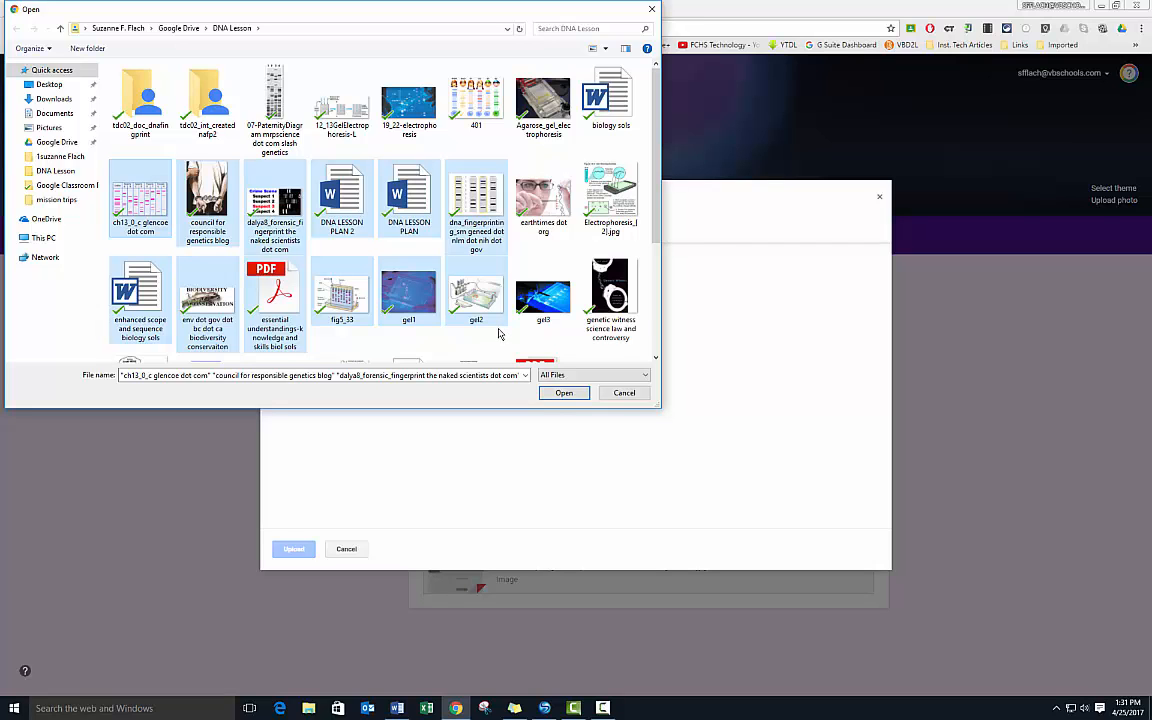
click(564, 392)
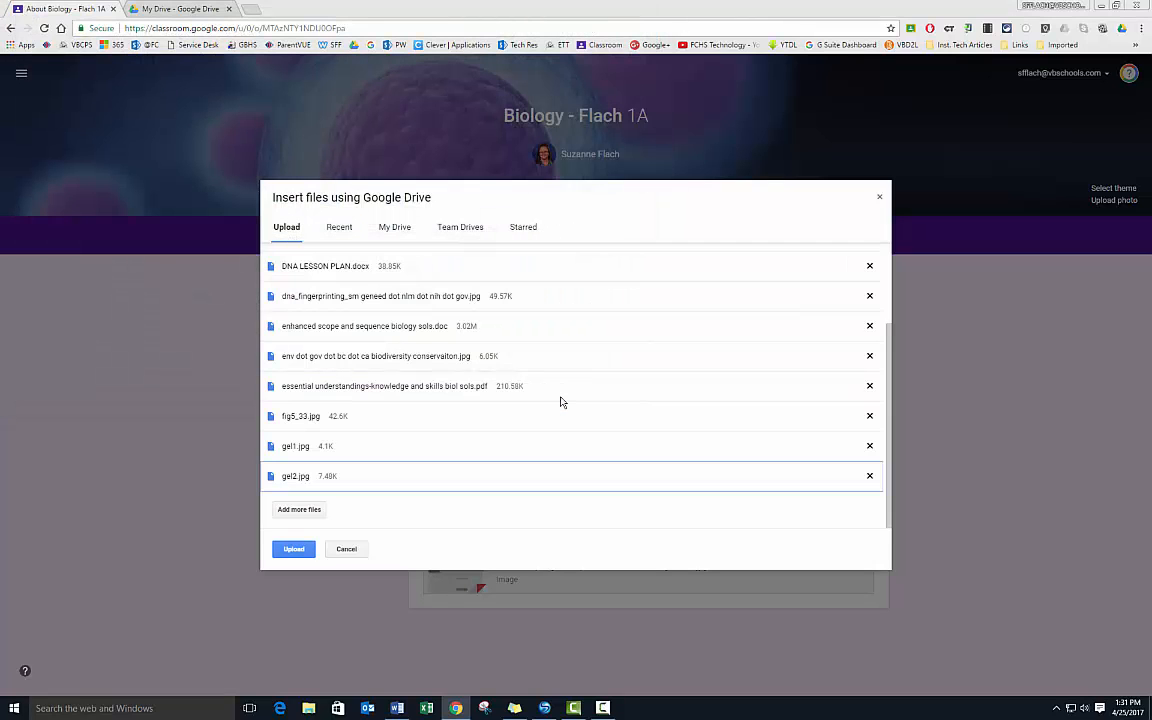
- Examine the whole list of files queued for upload, from the first entry to the last
scroll(560, 400, up, 2)
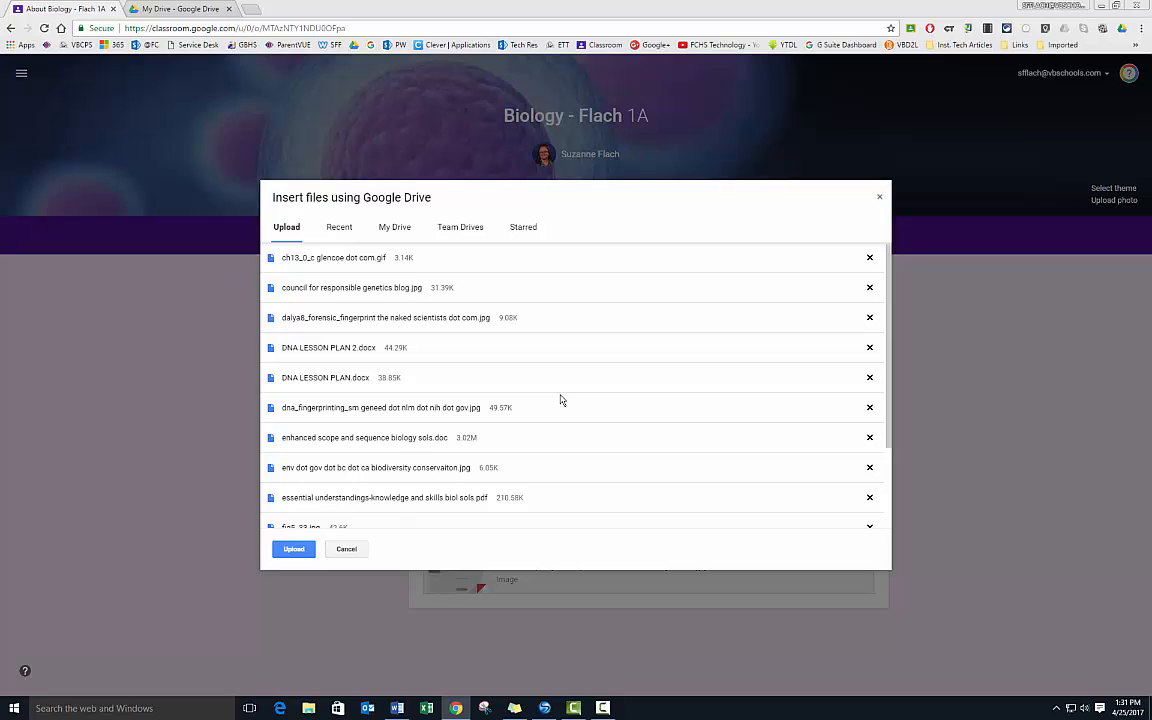
scroll(560, 399, down, 3)
scroll(560, 398, up, 3)
scroll(571, 437, down, 2)
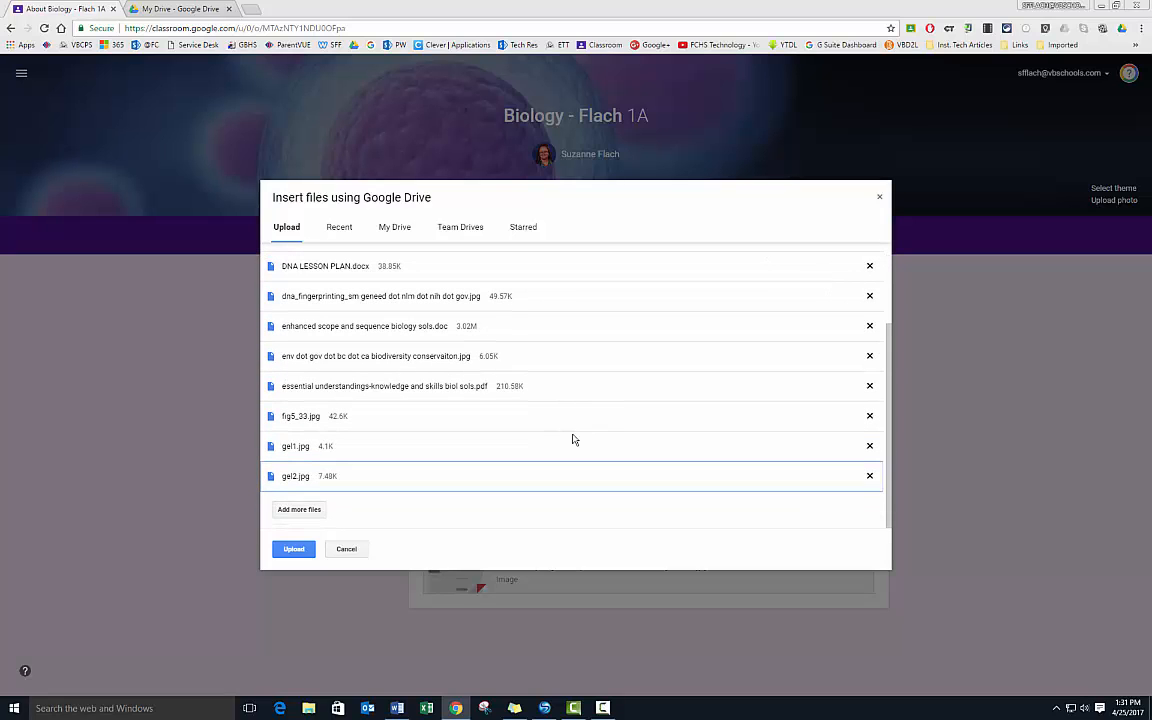
scroll(562, 435, up, 2)
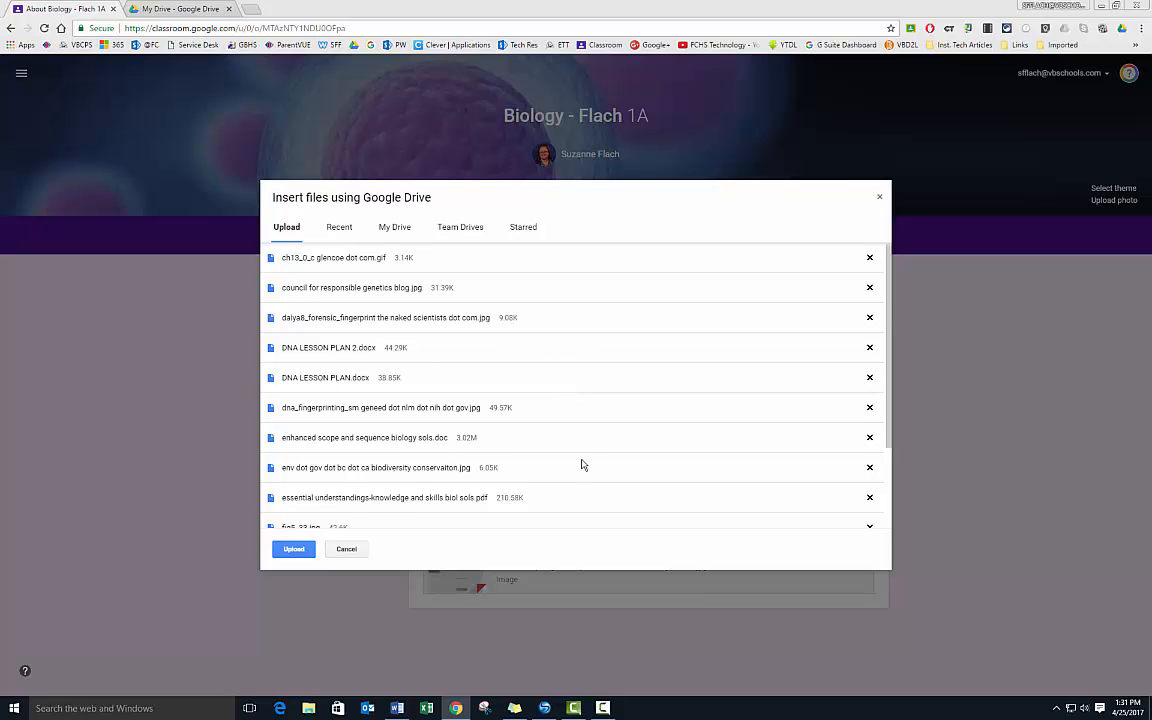
scroll(585, 458, down, 2)
scroll(589, 452, up, 2)
scroll(872, 365, down, 2)
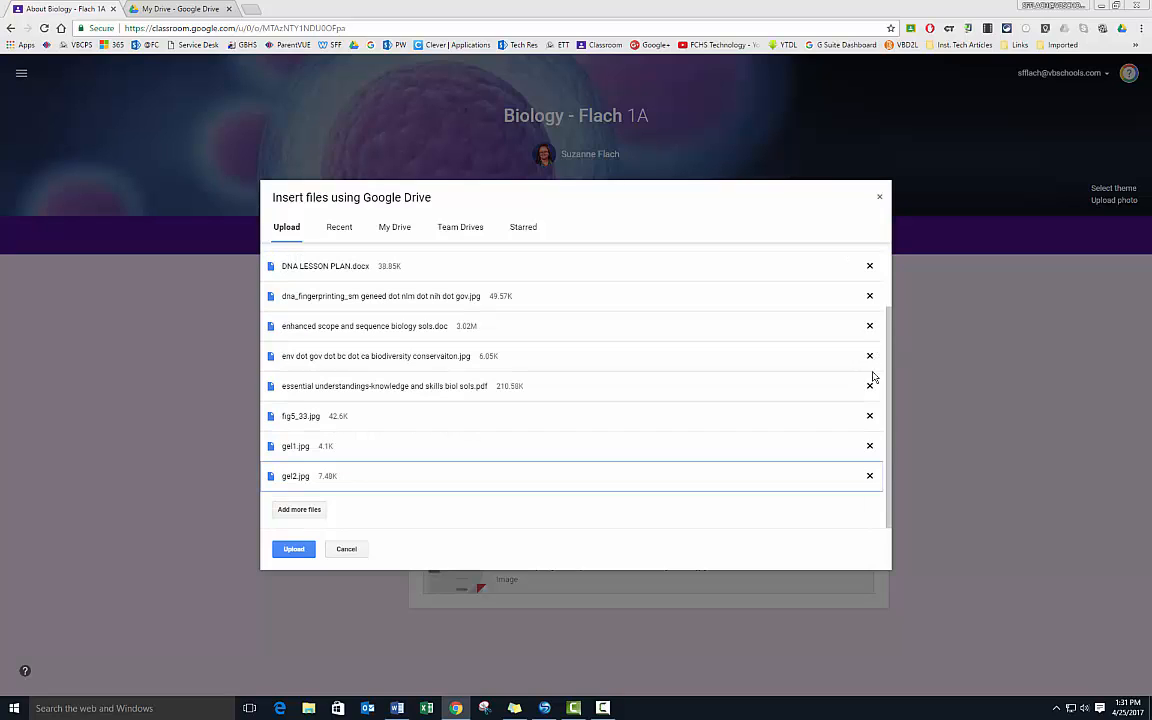
- Remove the DNA LESSON PLAN document from the upload list and upload the remaining queued files
click(870, 268)
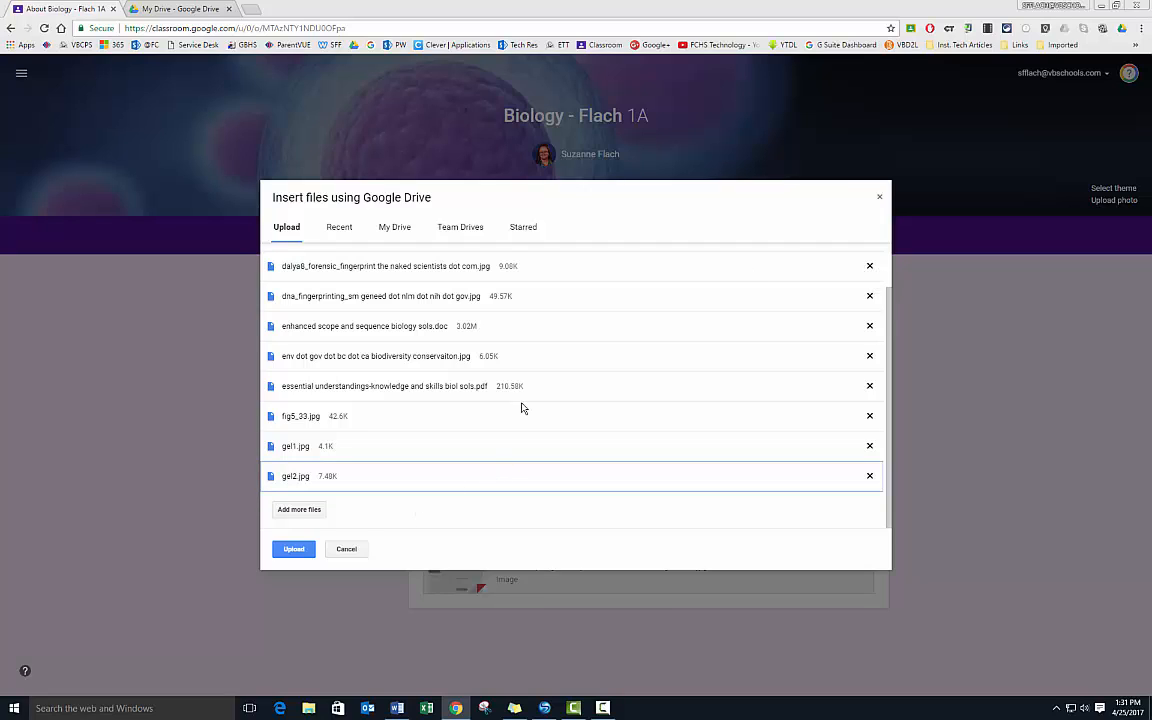
click(294, 550)
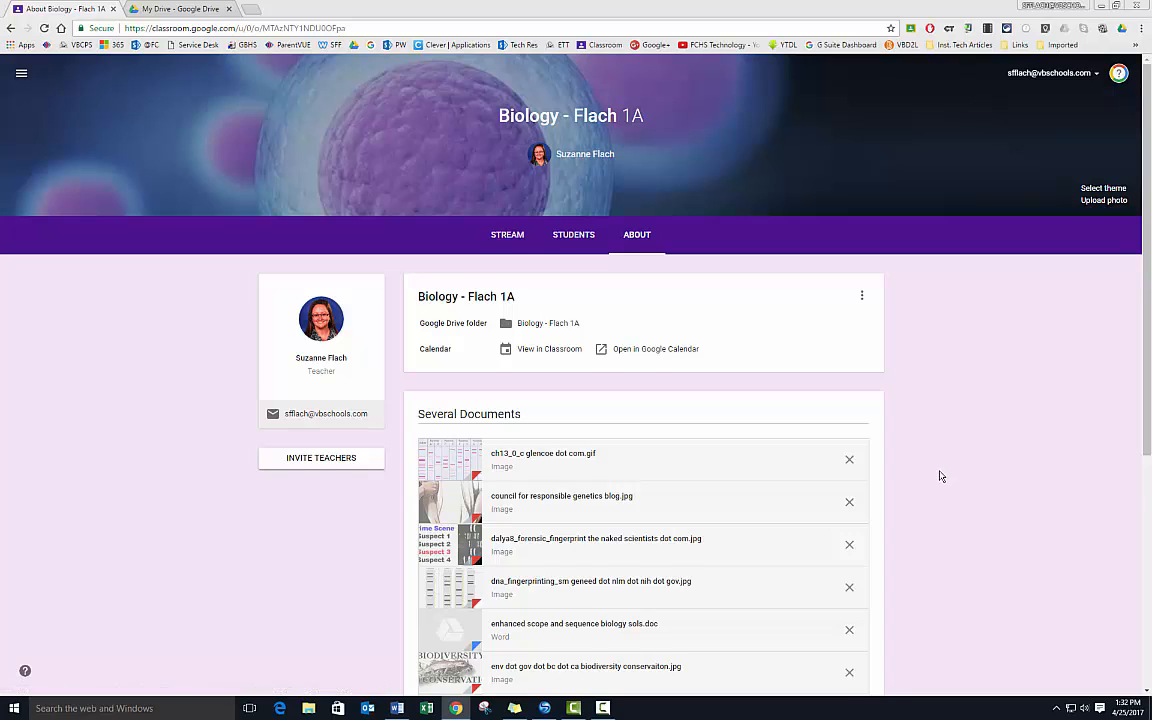
- Post the "Several Documents" material to the class and review its attachments on the About page
scroll(940, 476, down, 2)
scroll(940, 476, down, 1)
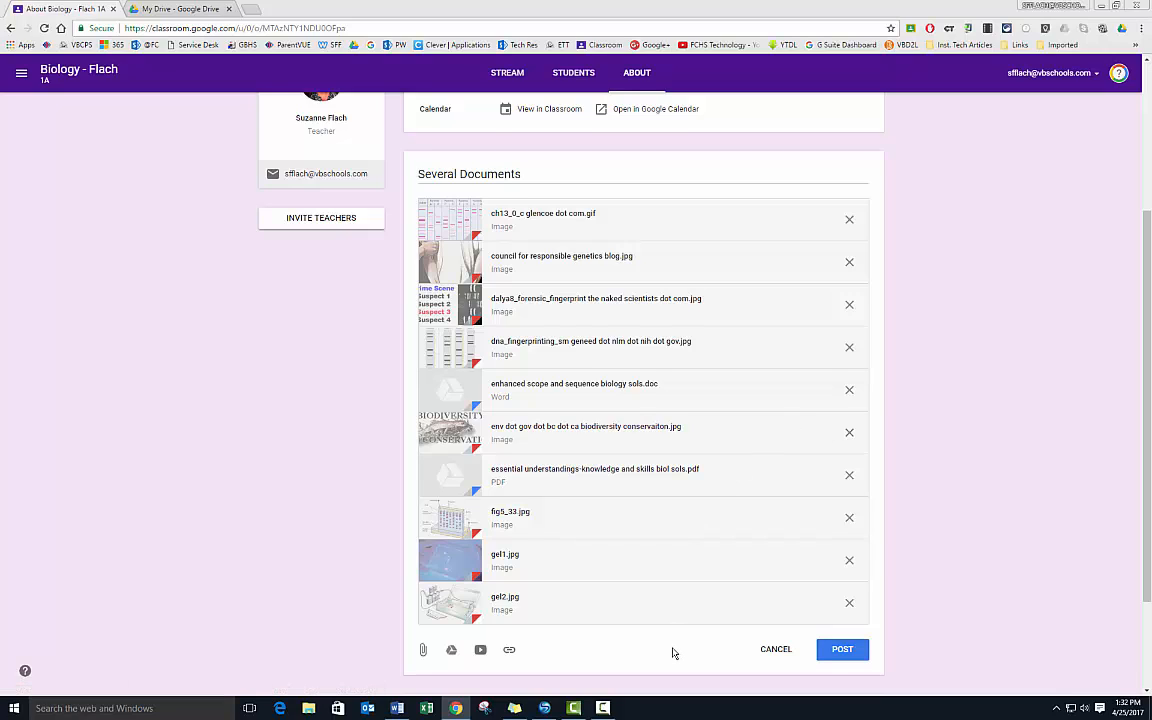
click(831, 650)
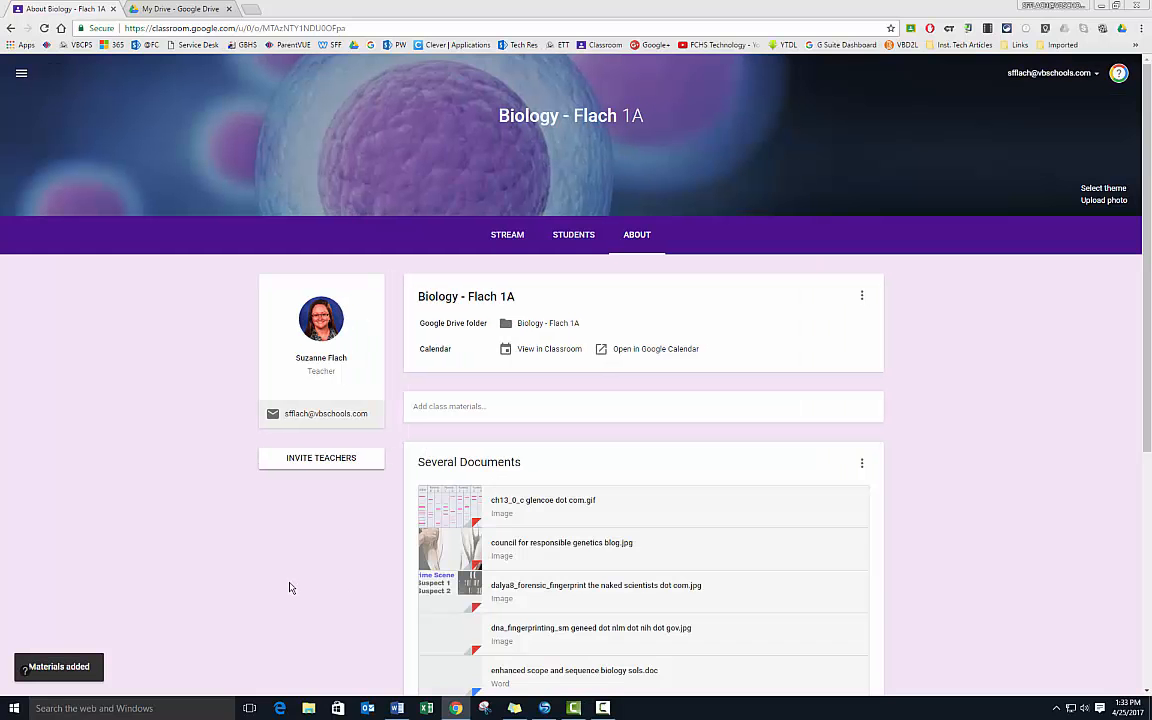
scroll(290, 588, down, 2)
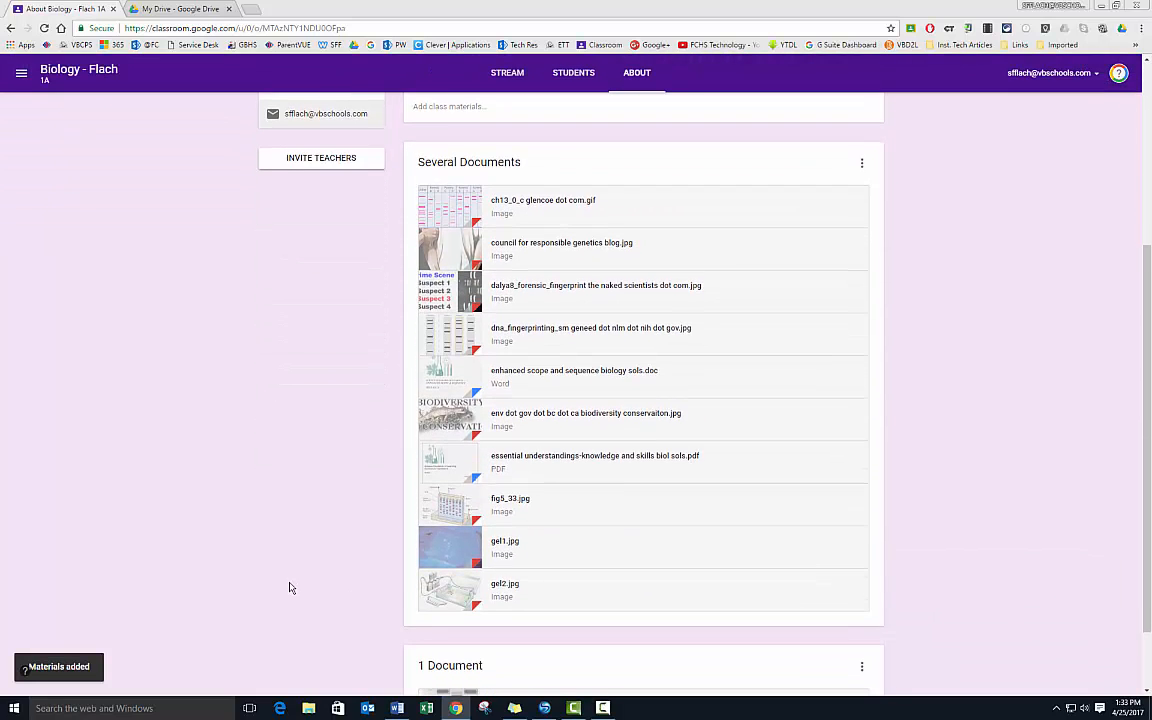
scroll(290, 588, down, 1)
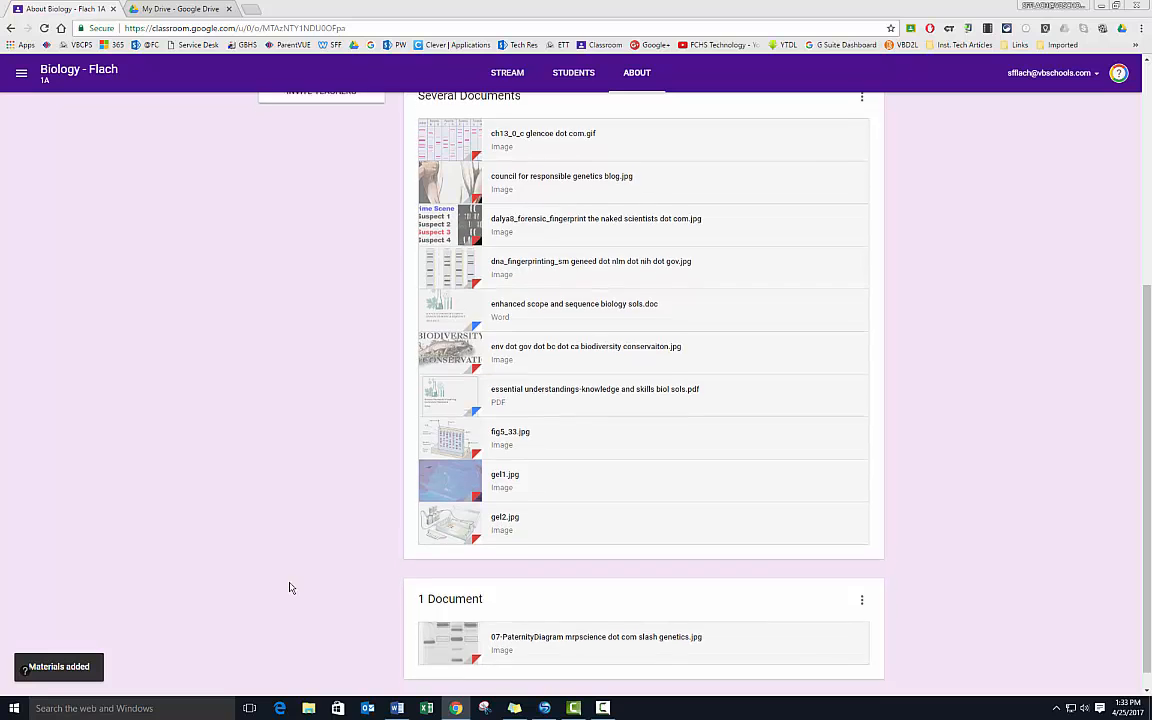
scroll(630, 432, up, 1)
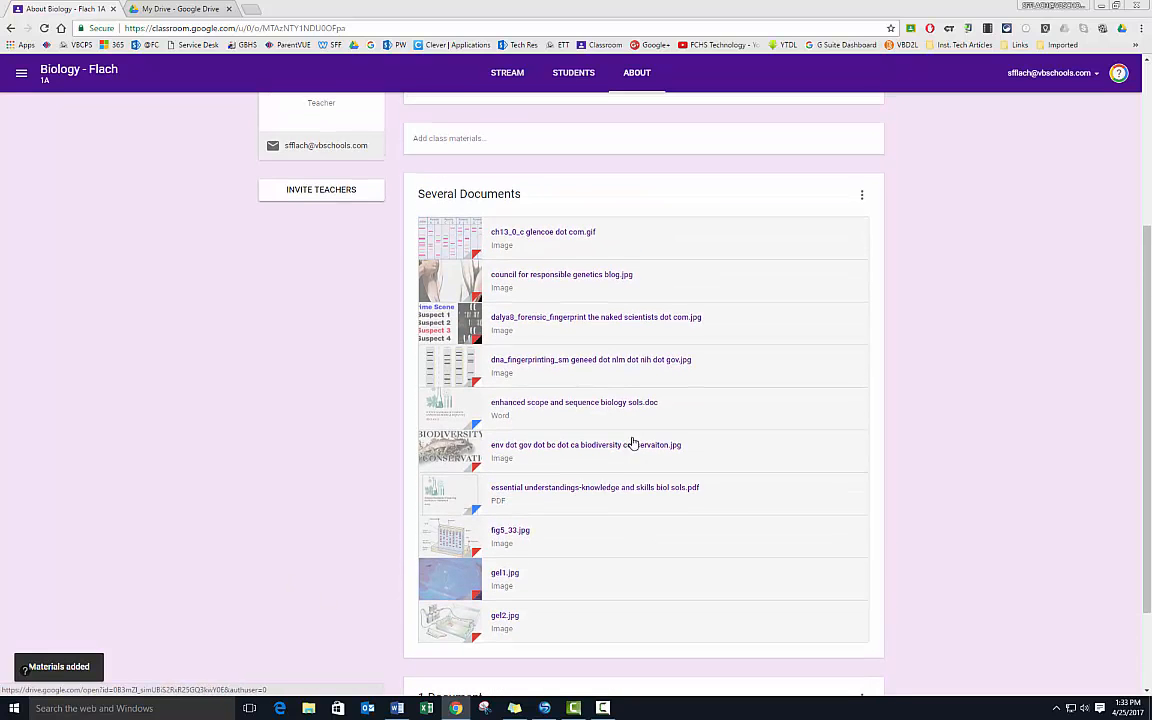
scroll(257, 501, up, 2)
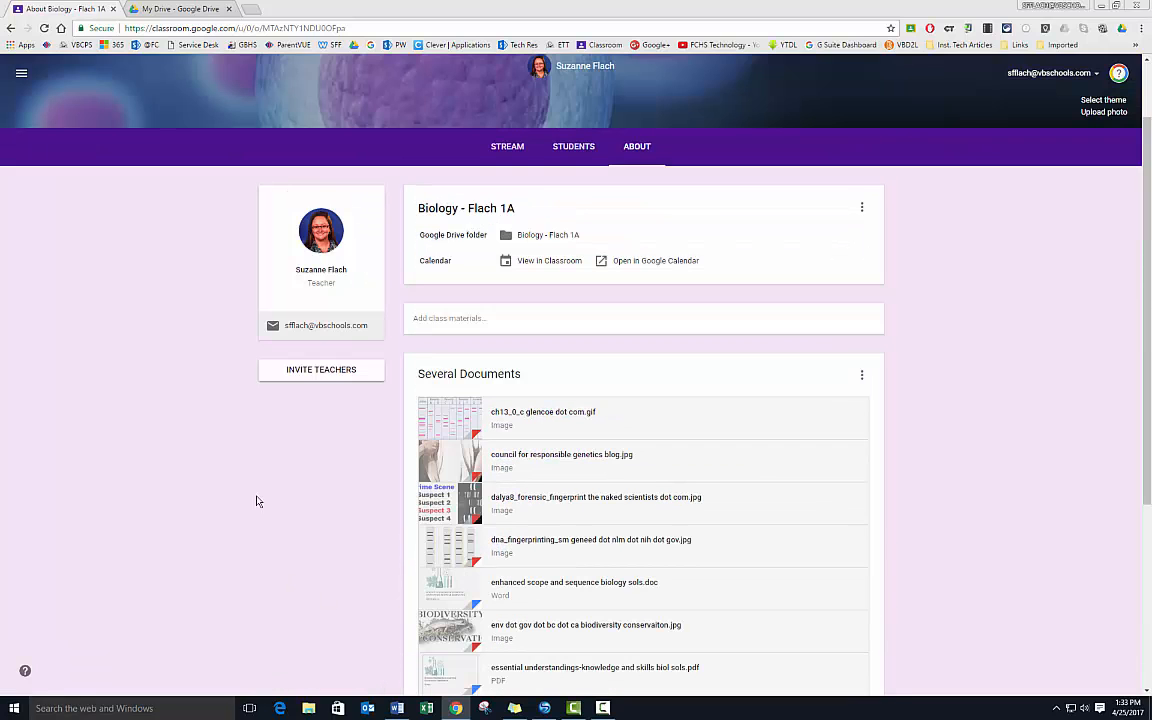
- Start another class material and take a look at its option for adding a link
click(455, 320)
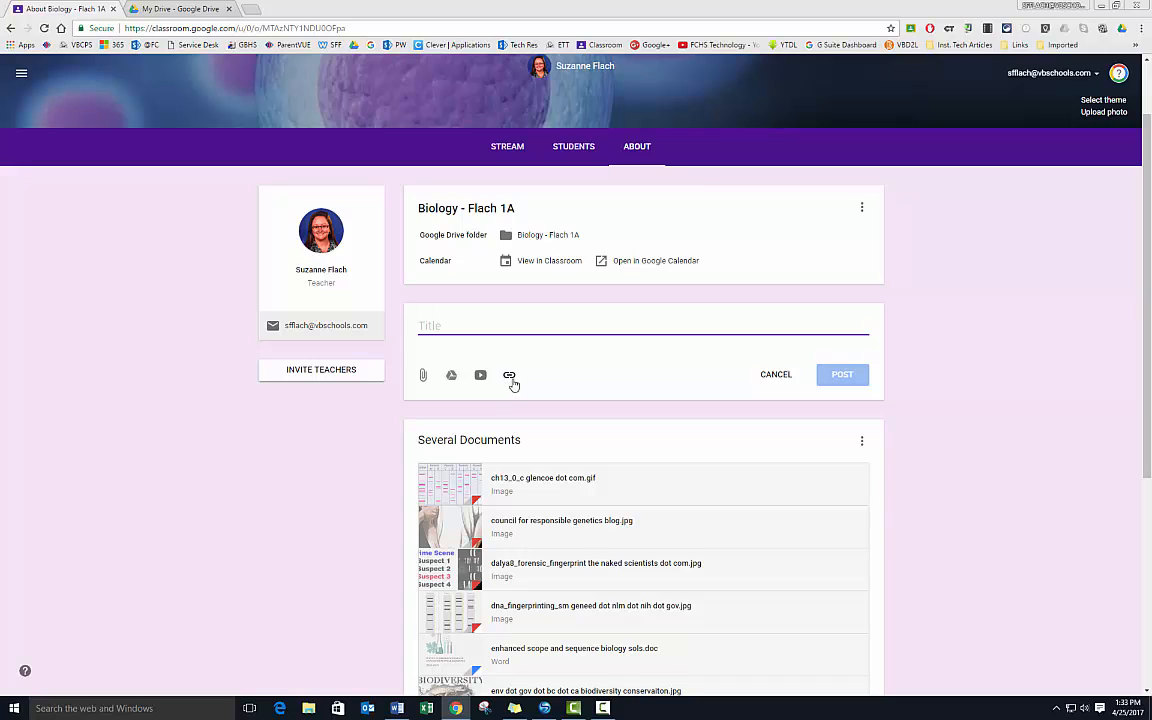
click(509, 376)
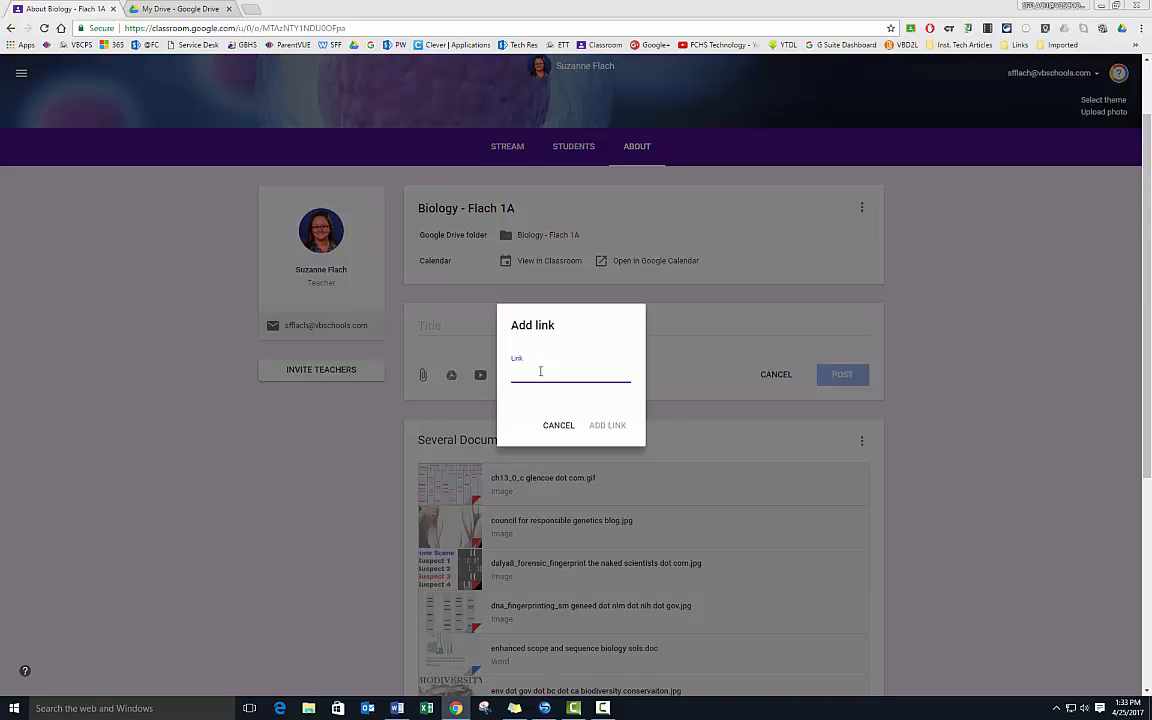
click(556, 427)
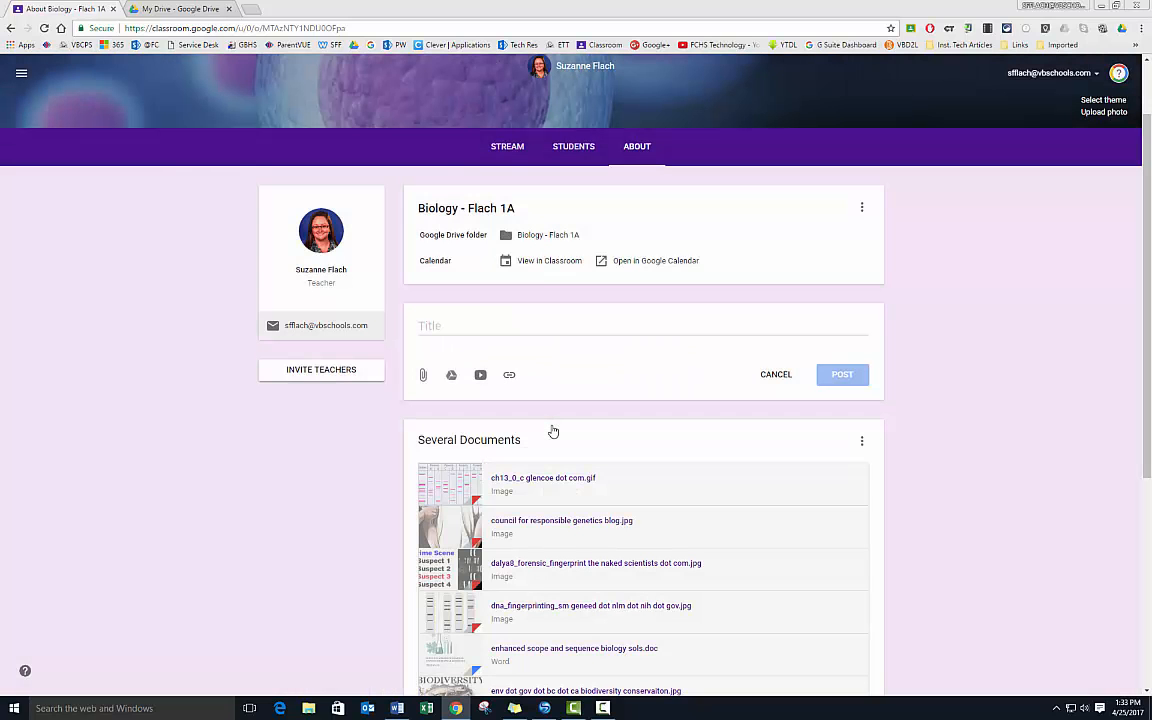
- Switch to Google Drive and look through the contents of the DNA Lesson folder, returning to My Drive
click(179, 9)
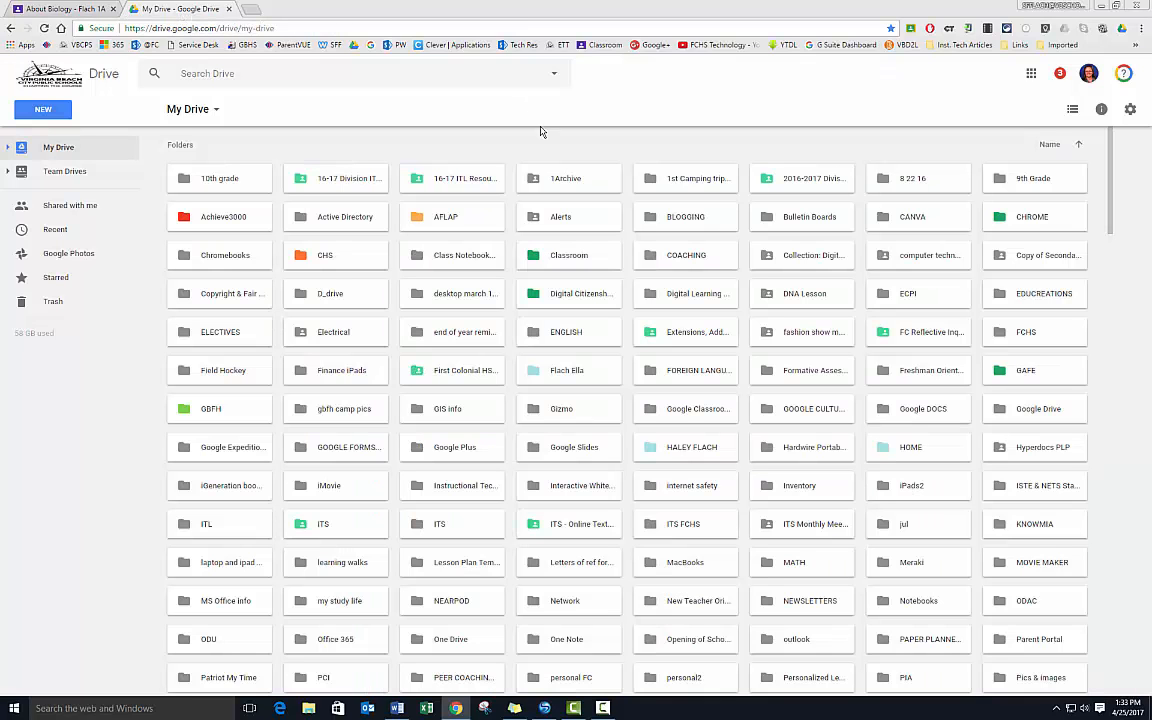
click(804, 299)
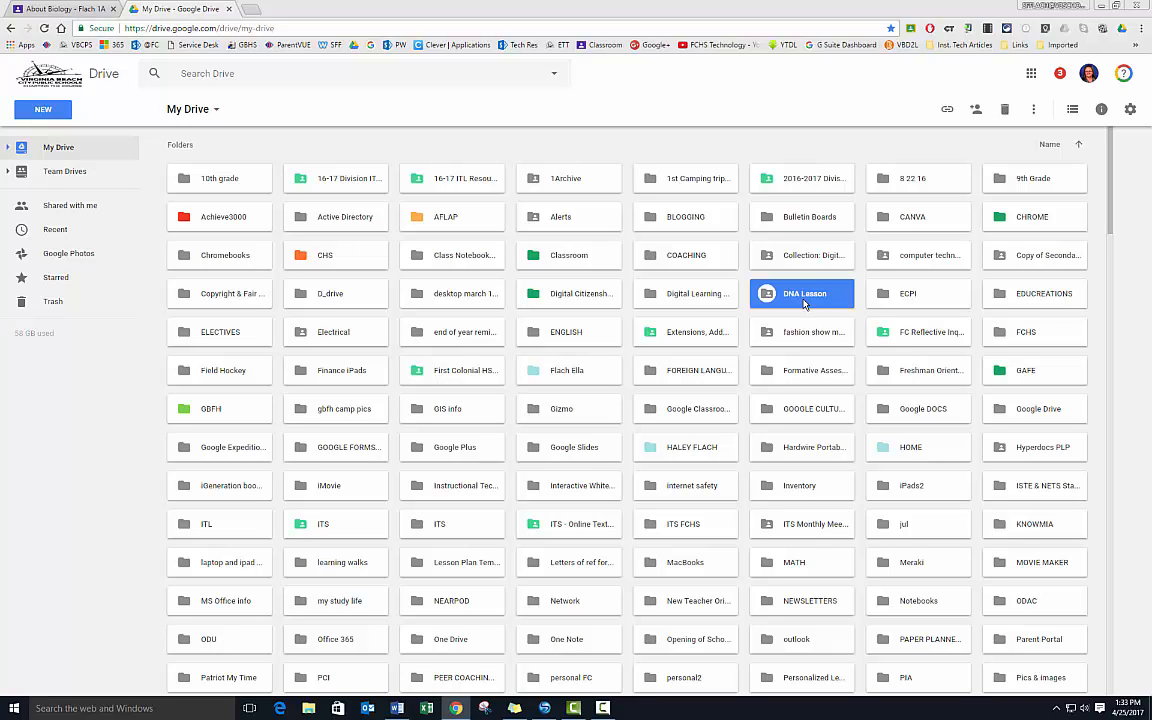
double_click(804, 303)
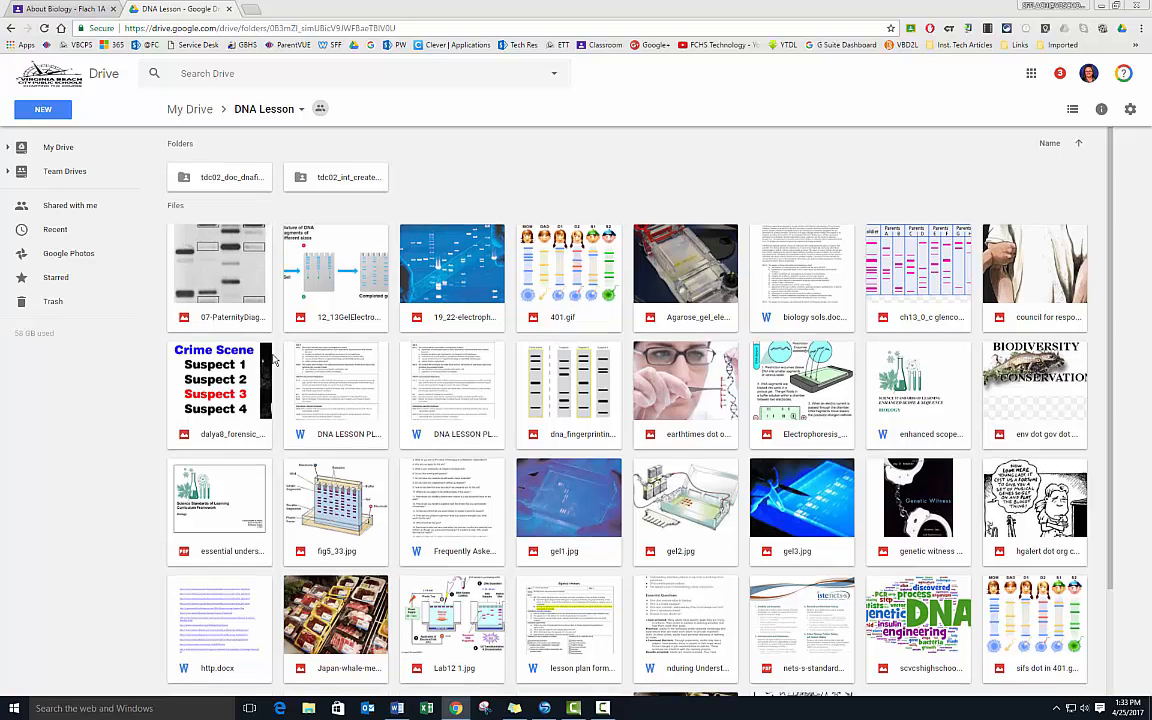
scroll(272, 360, down, 2)
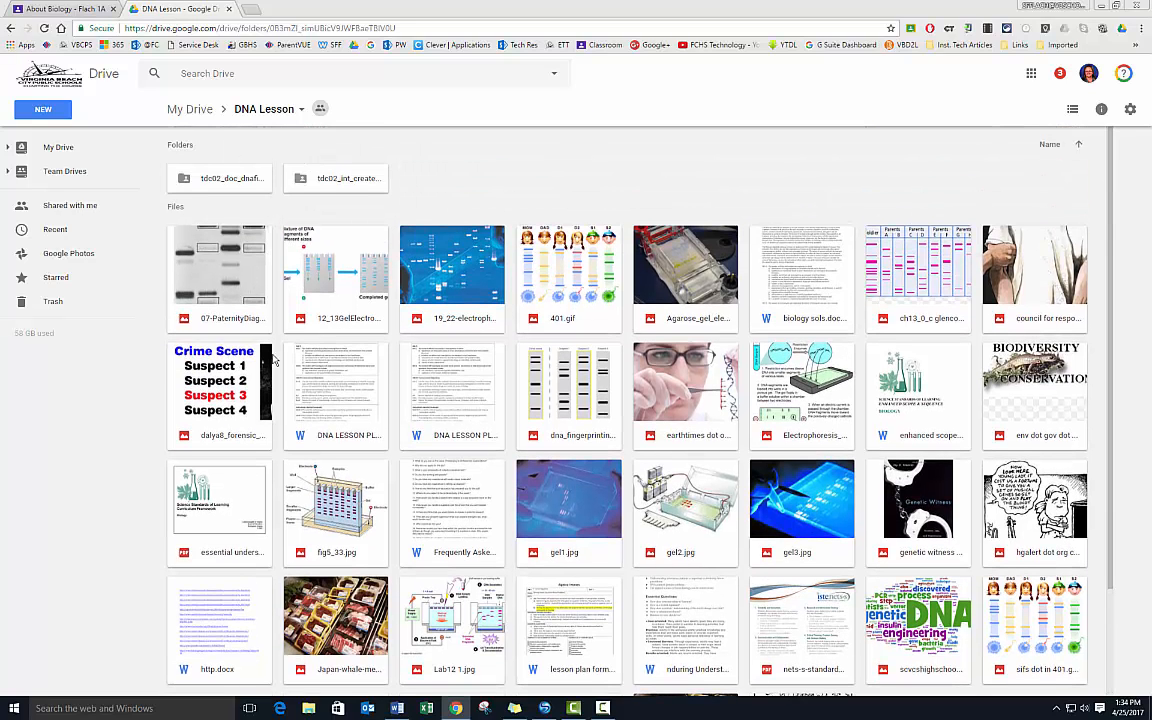
click(190, 109)
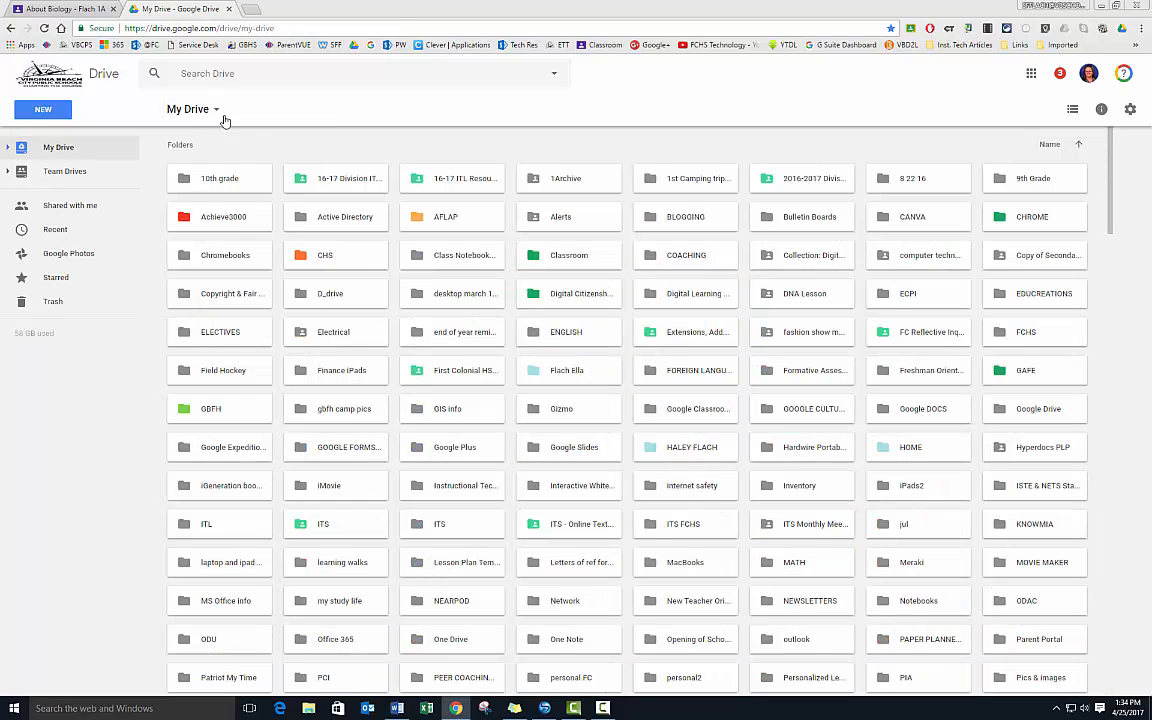
- Get the shareable link of the DNA Lesson folder, turning link sharing off and back on
right_click(805, 303)
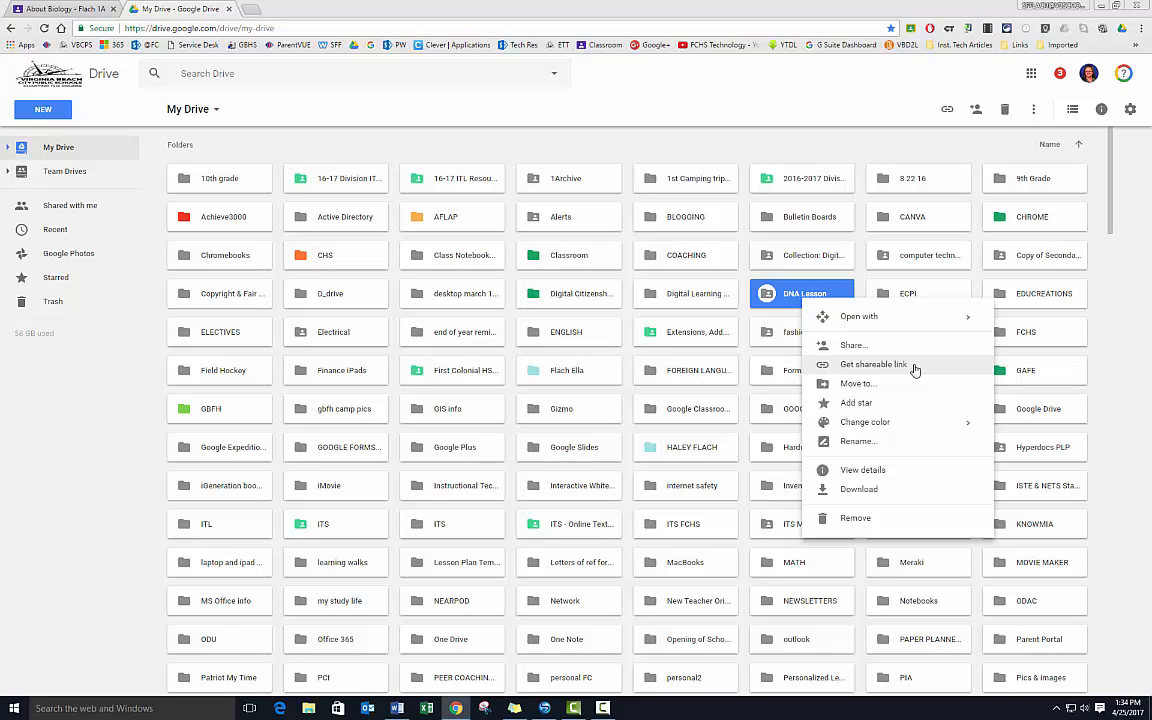
click(873, 365)
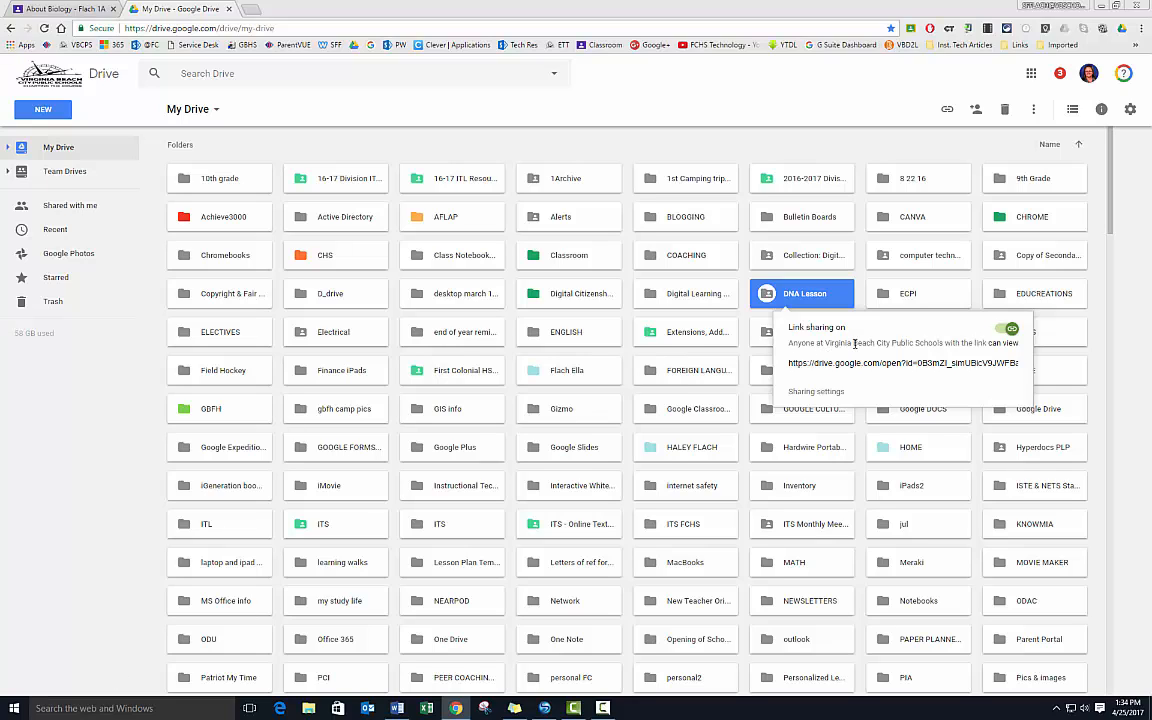
click(1003, 331)
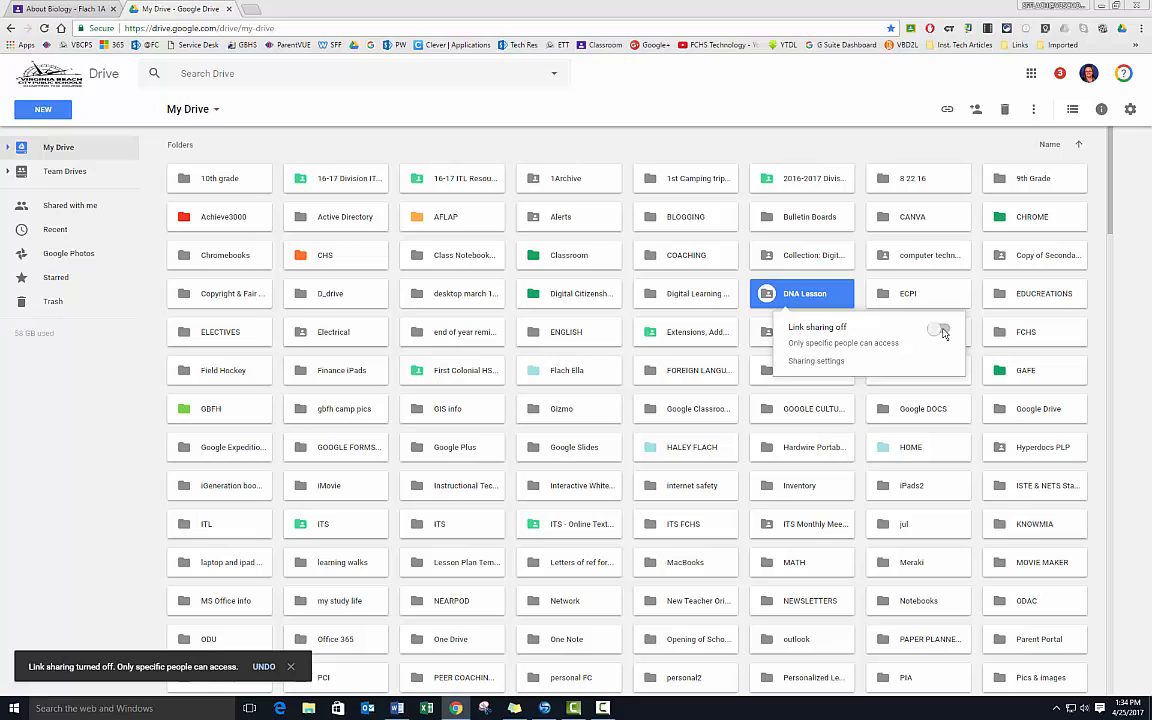
click(943, 331)
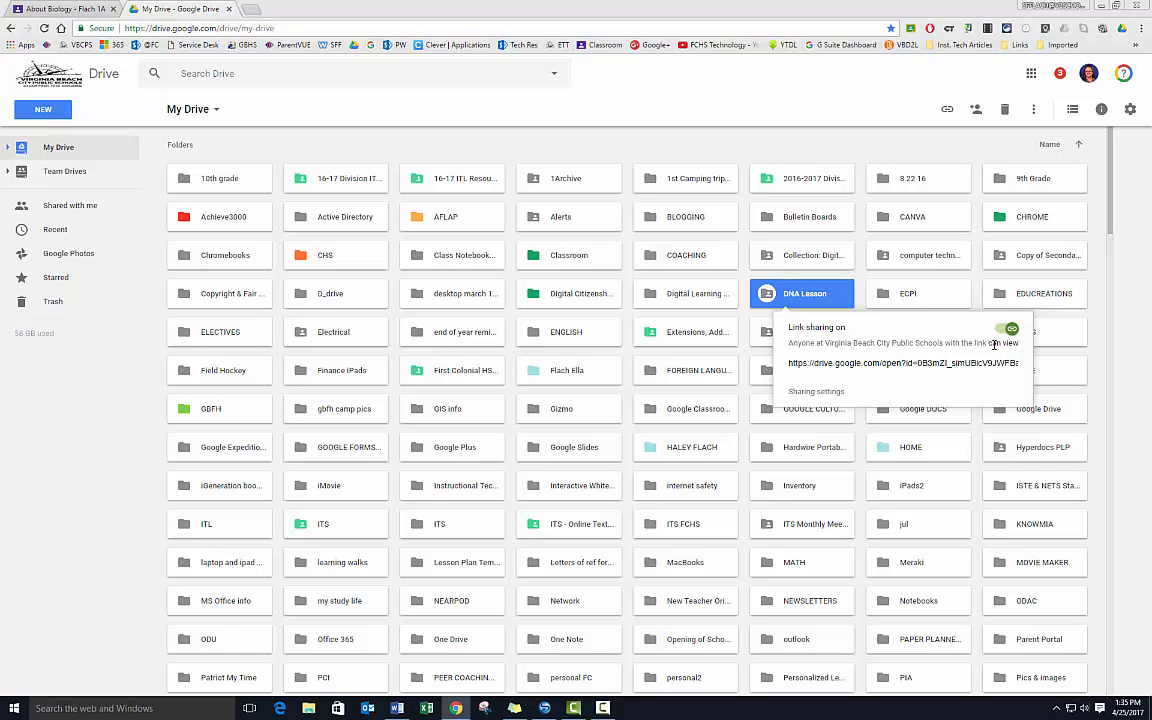
- Review the link sharing access levels offered in the DNA Lesson folder's sharing settings and close the settings
click(824, 392)
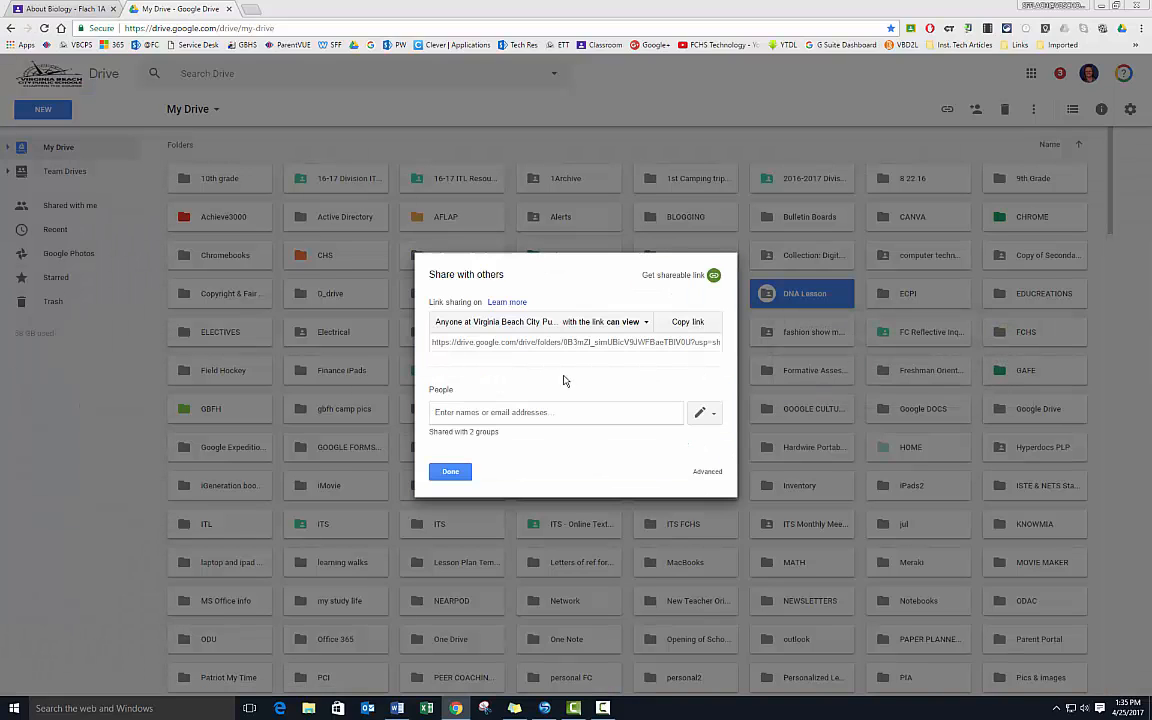
click(619, 330)
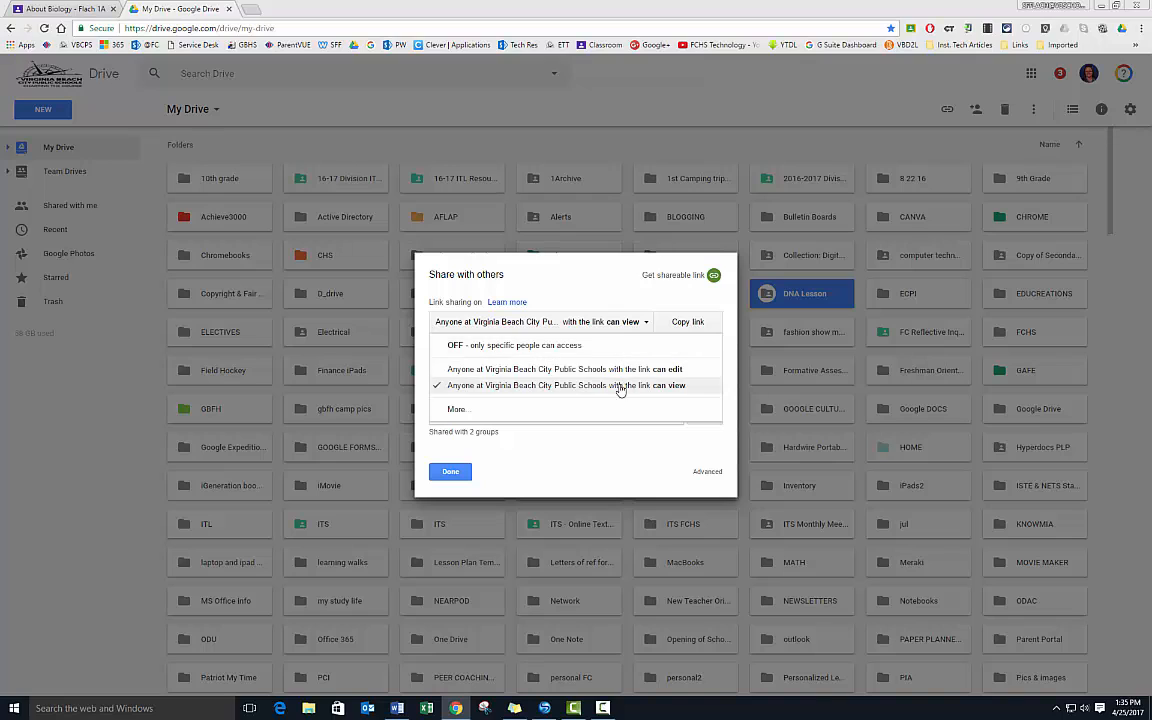
click(467, 416)
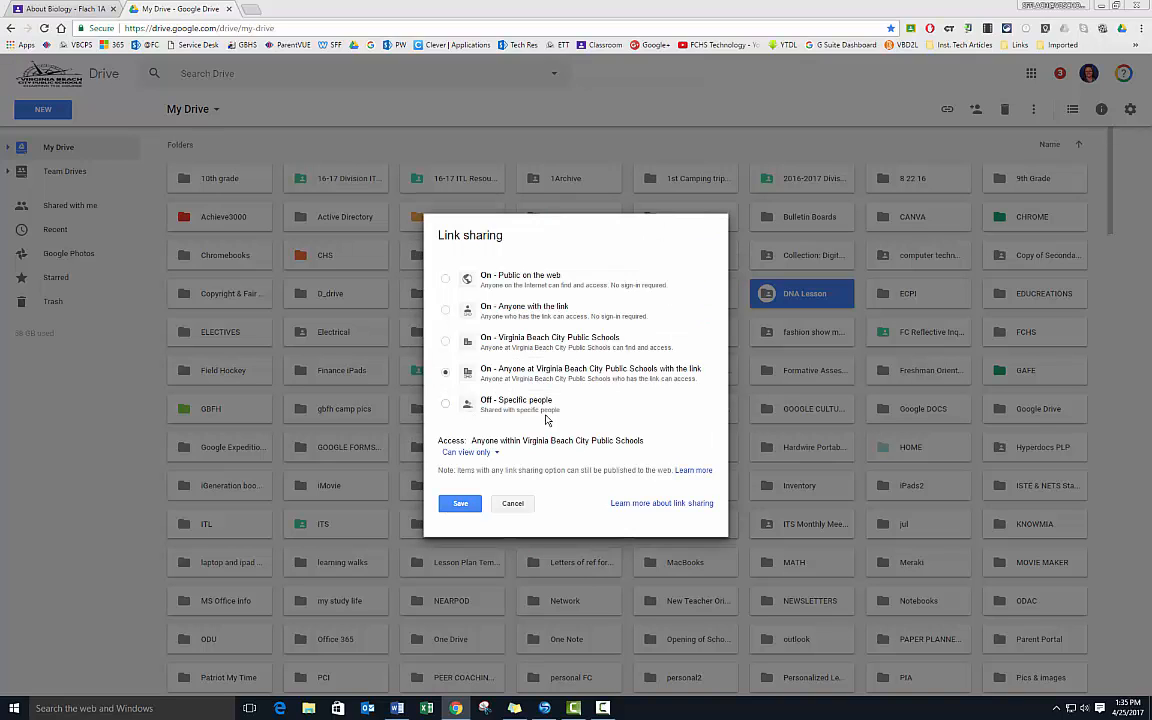
click(514, 503)
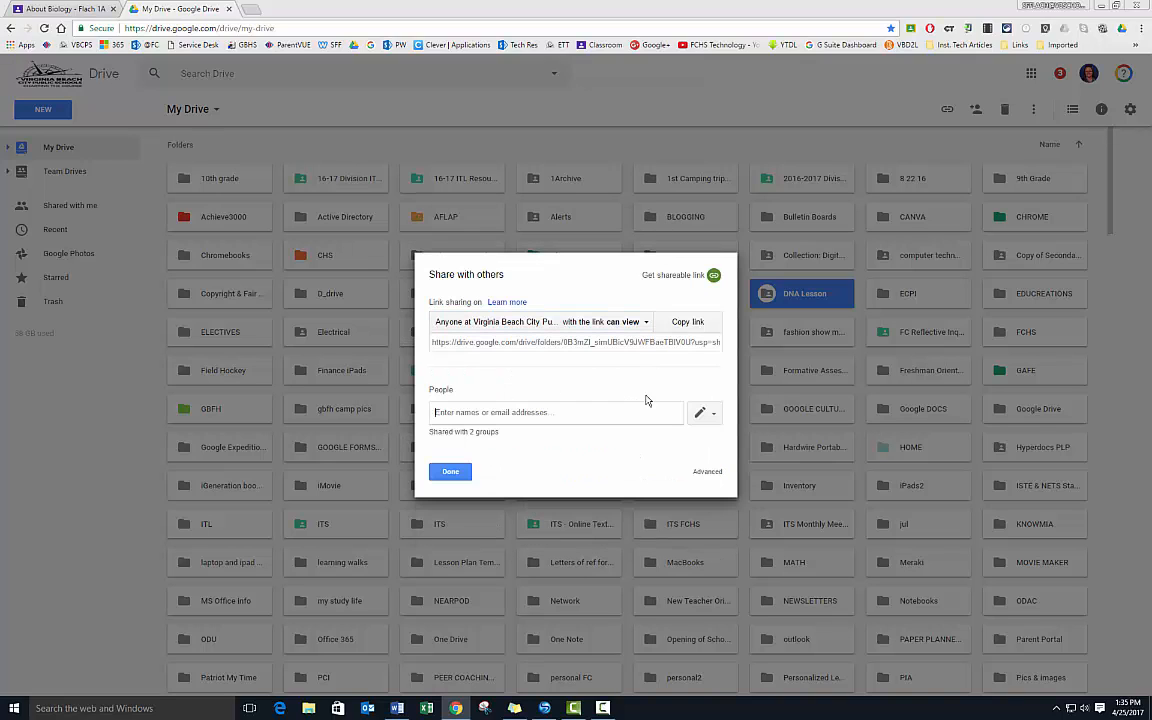
click(447, 474)
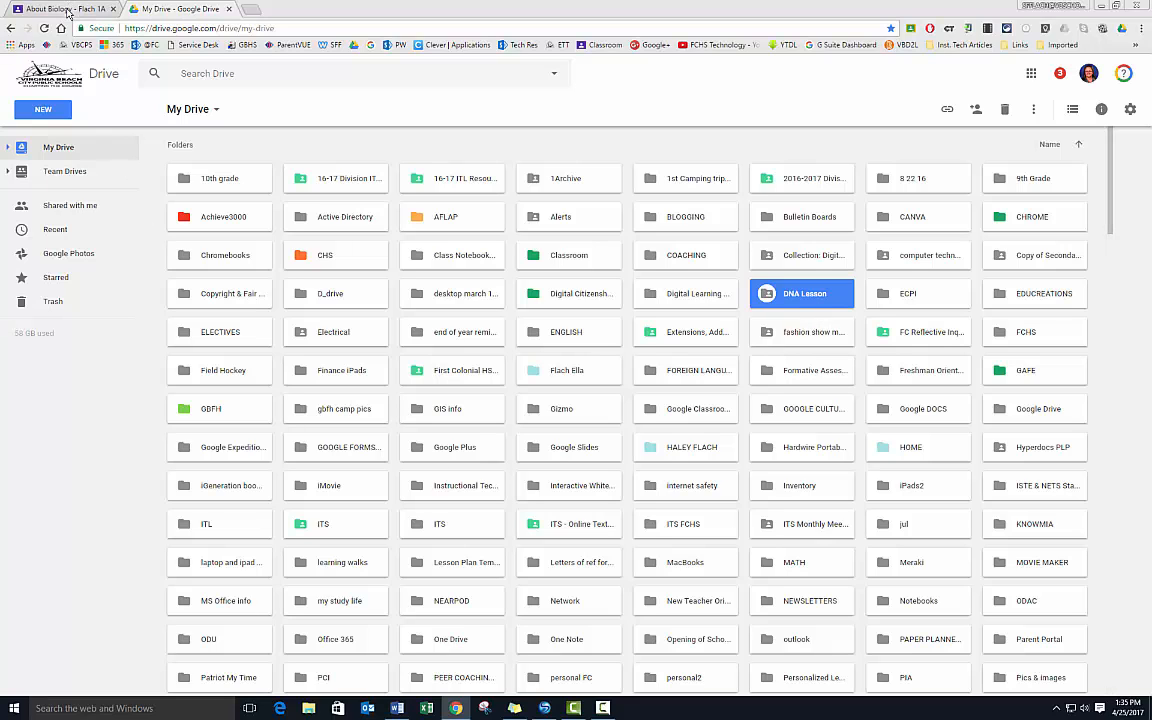
- Switch back to Google Classroom, title the new class material "DNA Folder" and attach the copied DNA Lesson folder link to it
click(67, 11)
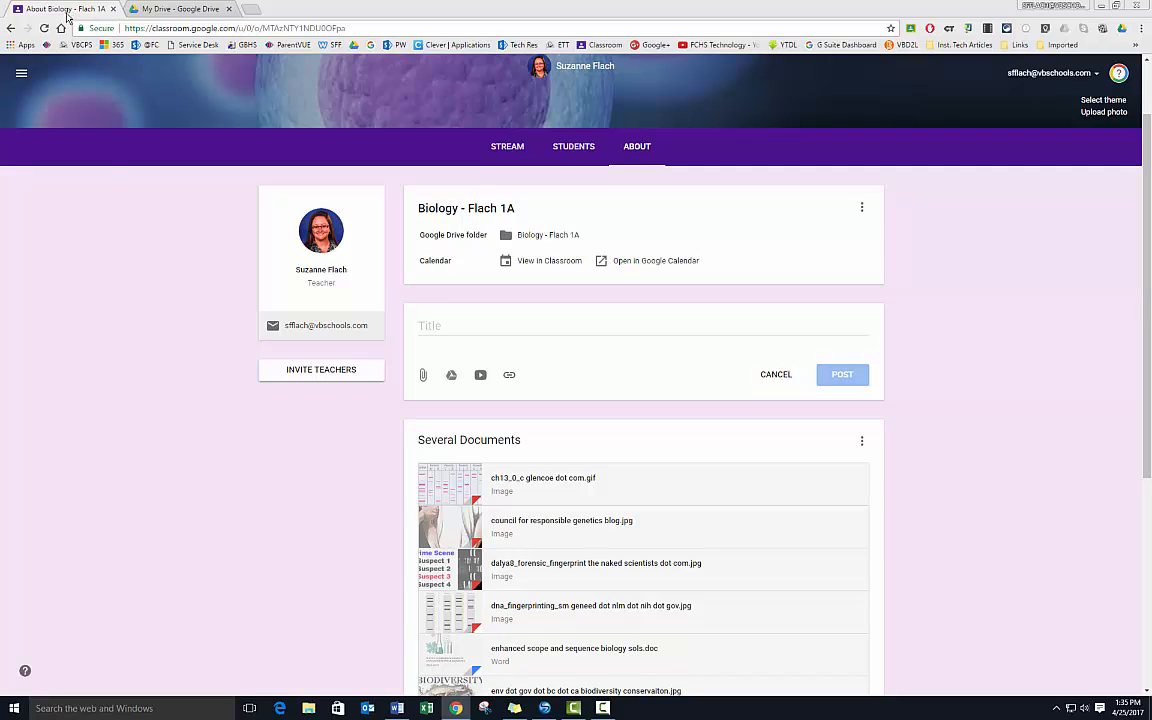
click(509, 326)
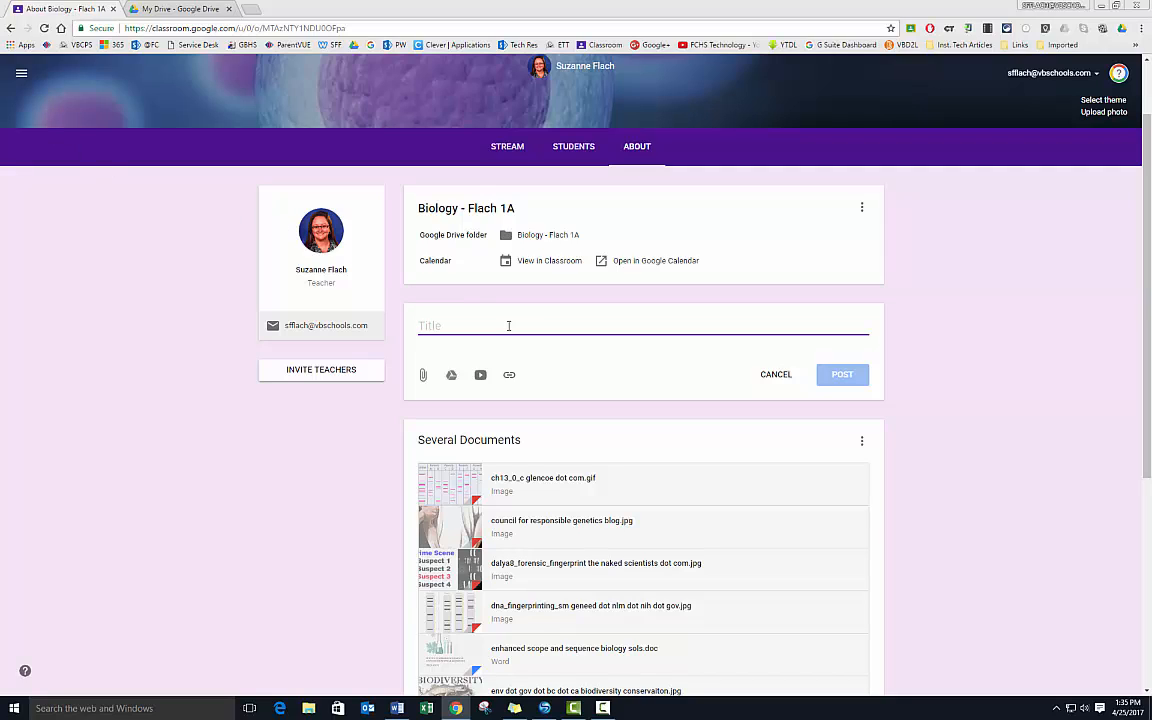
text(DNA Folder)
click(510, 378)
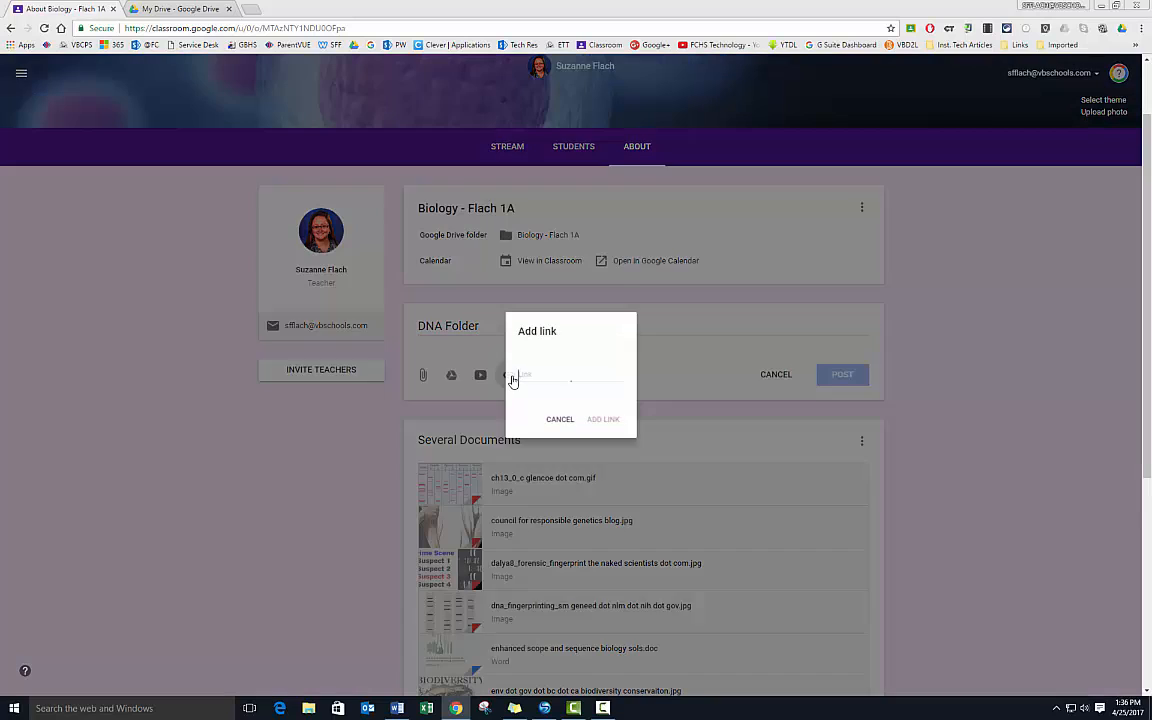
right_click(519, 375)
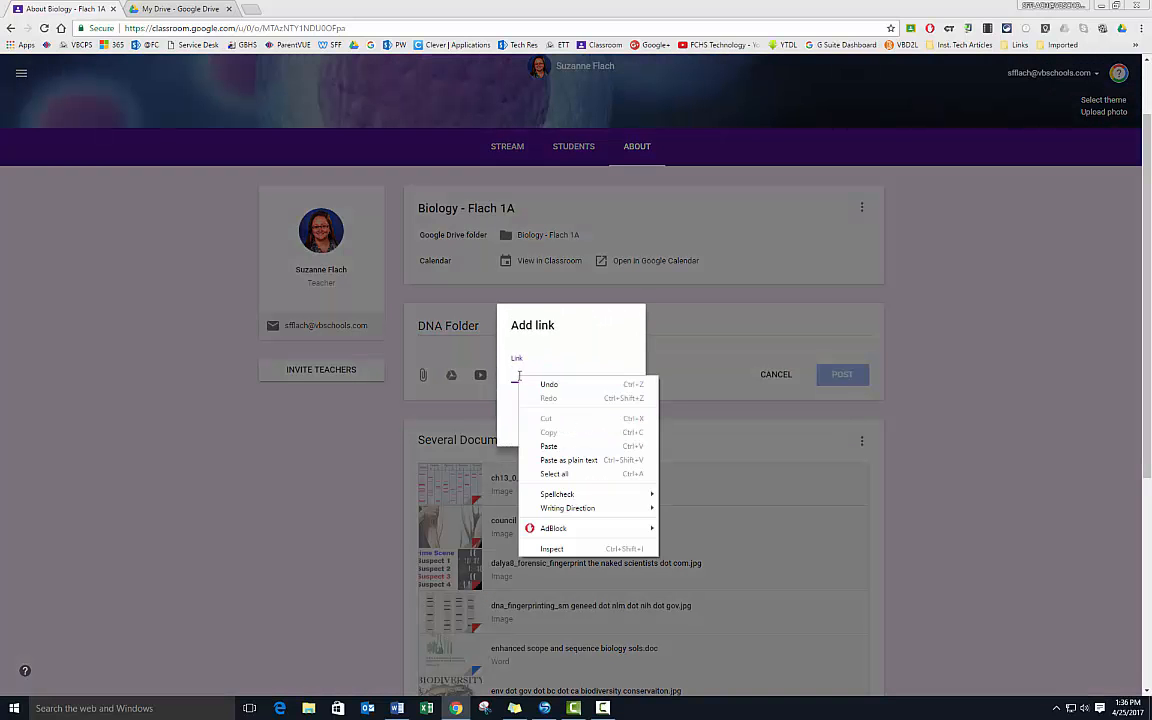
click(557, 452)
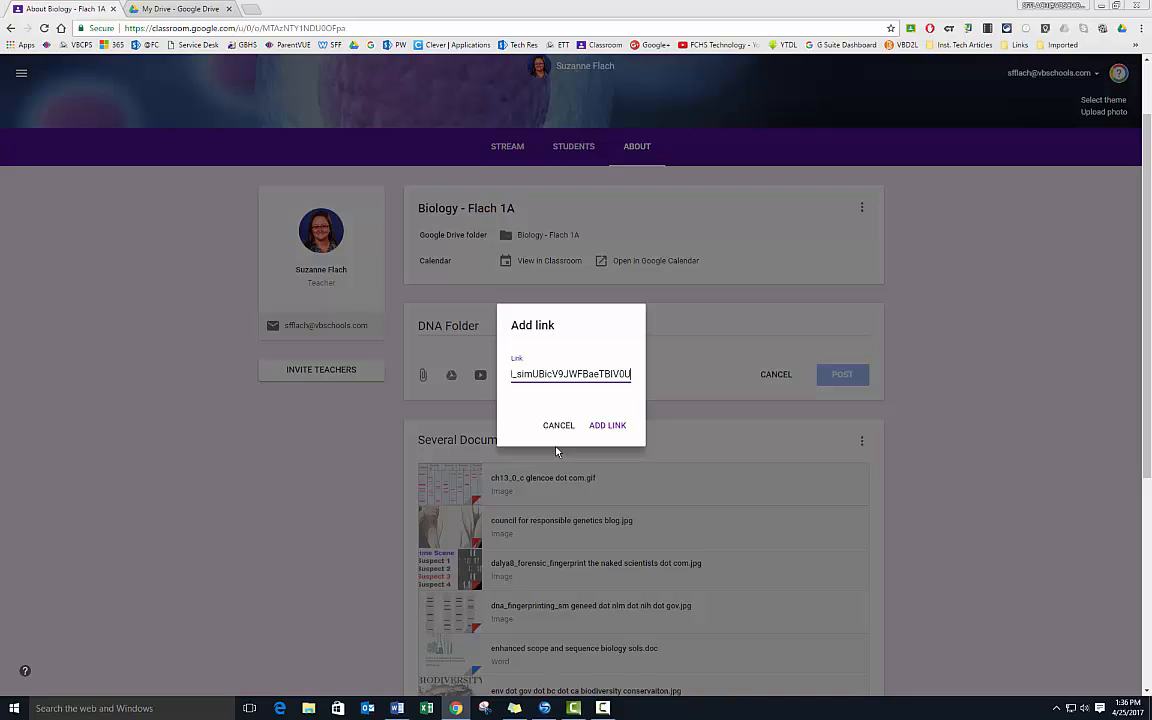
click(607, 426)
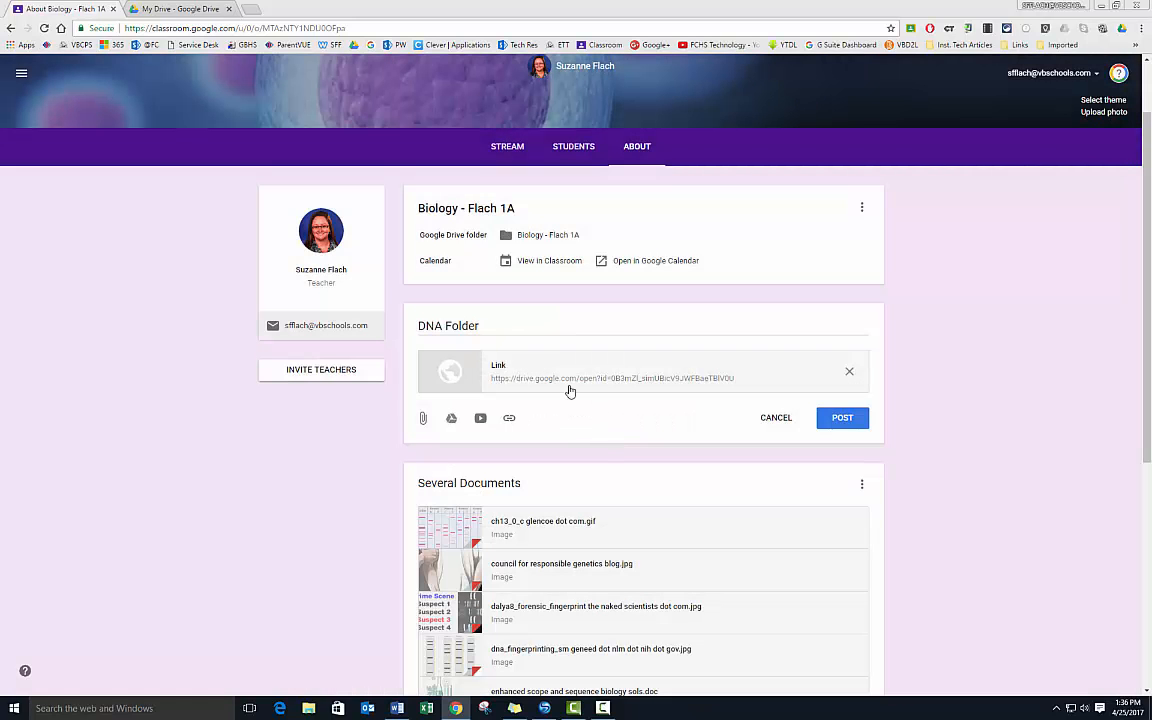
- Post the "DNA Folder" material and look over all the materials on the About page
click(849, 420)
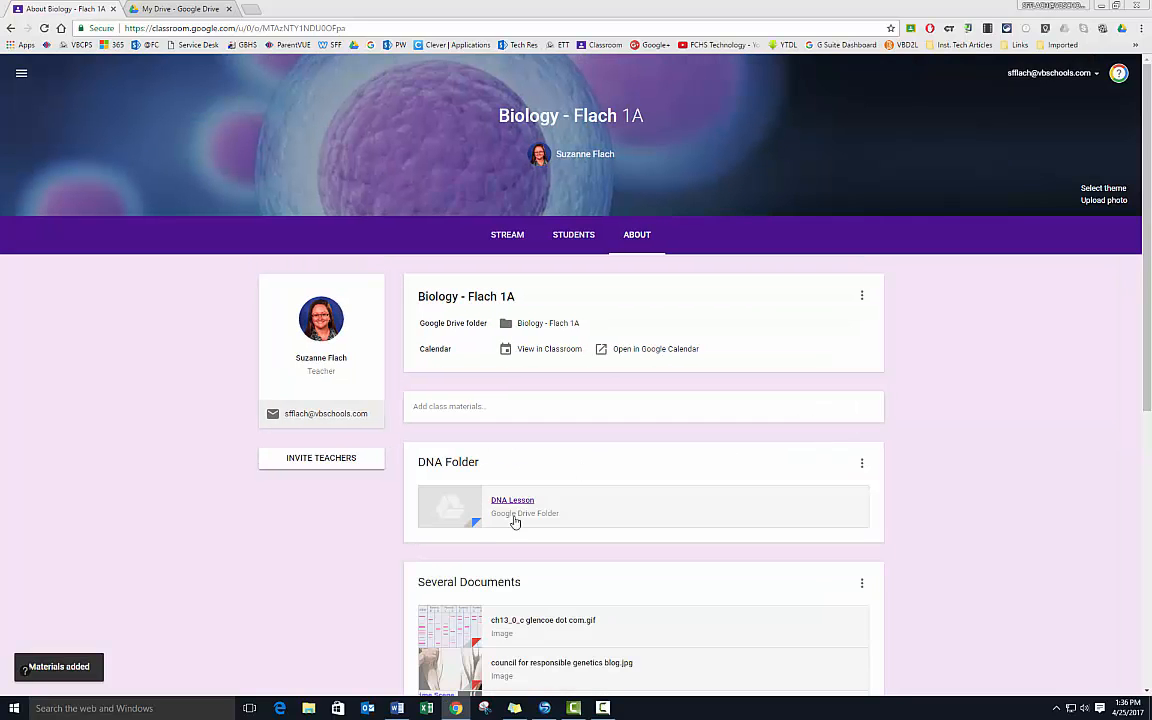
scroll(280, 522, down, 1)
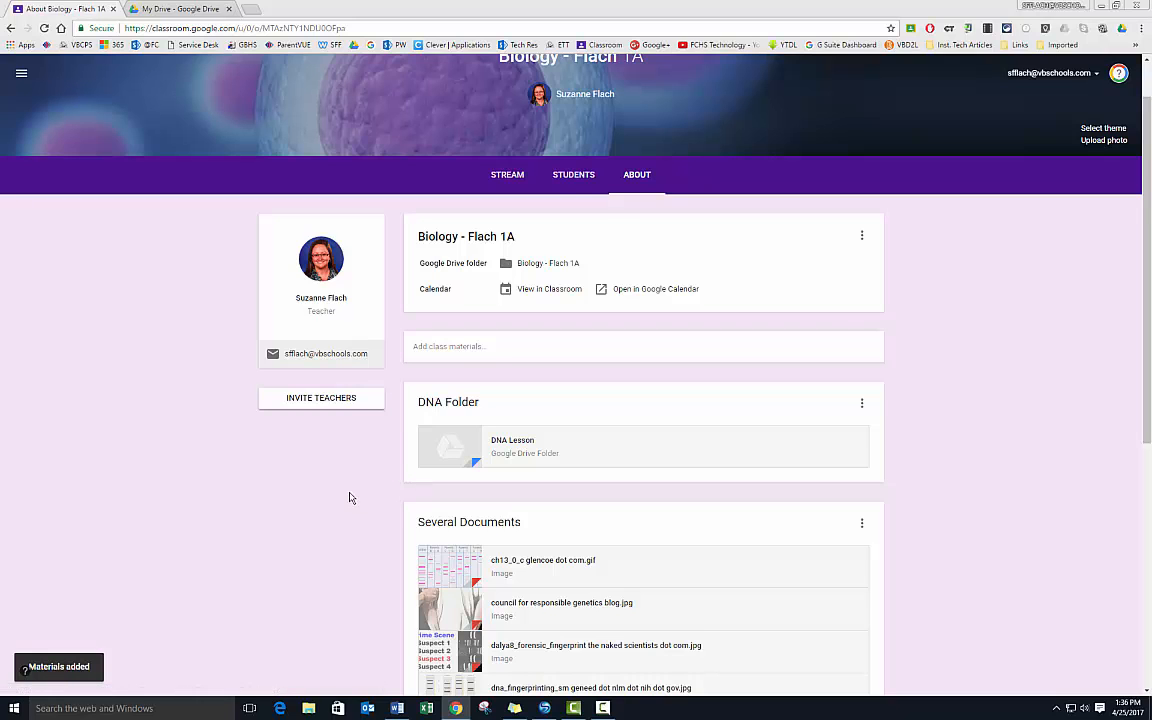
scroll(350, 498, down, 3)
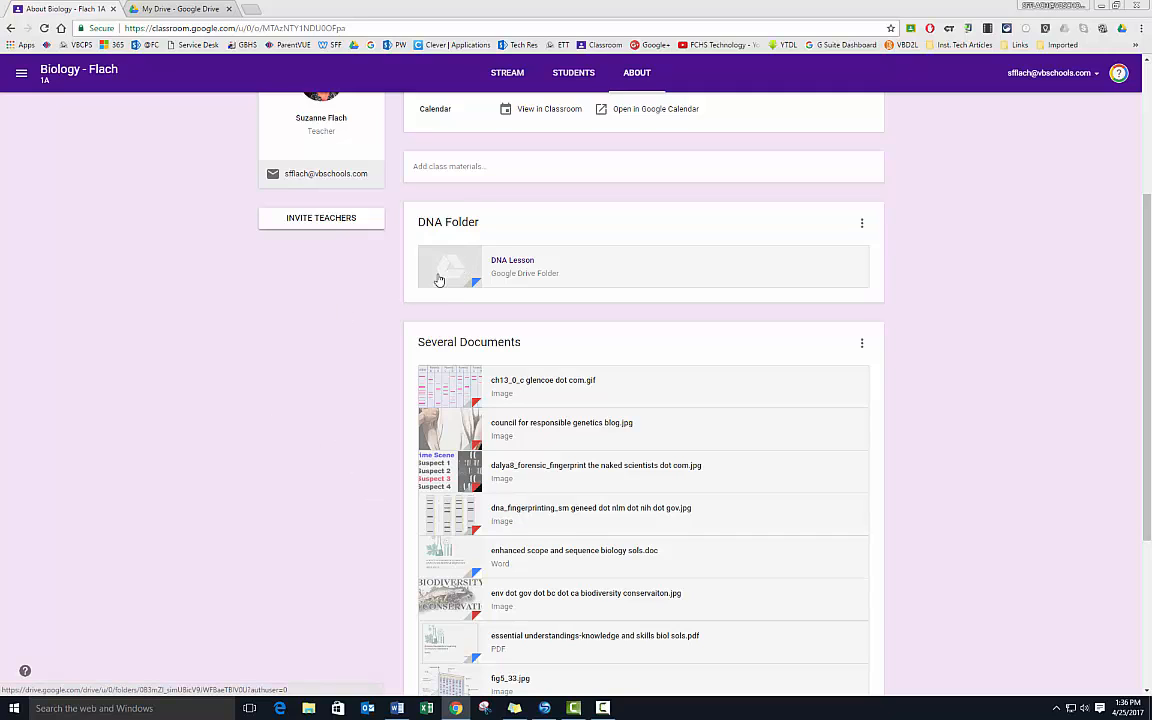
scroll(787, 660, down, 3)
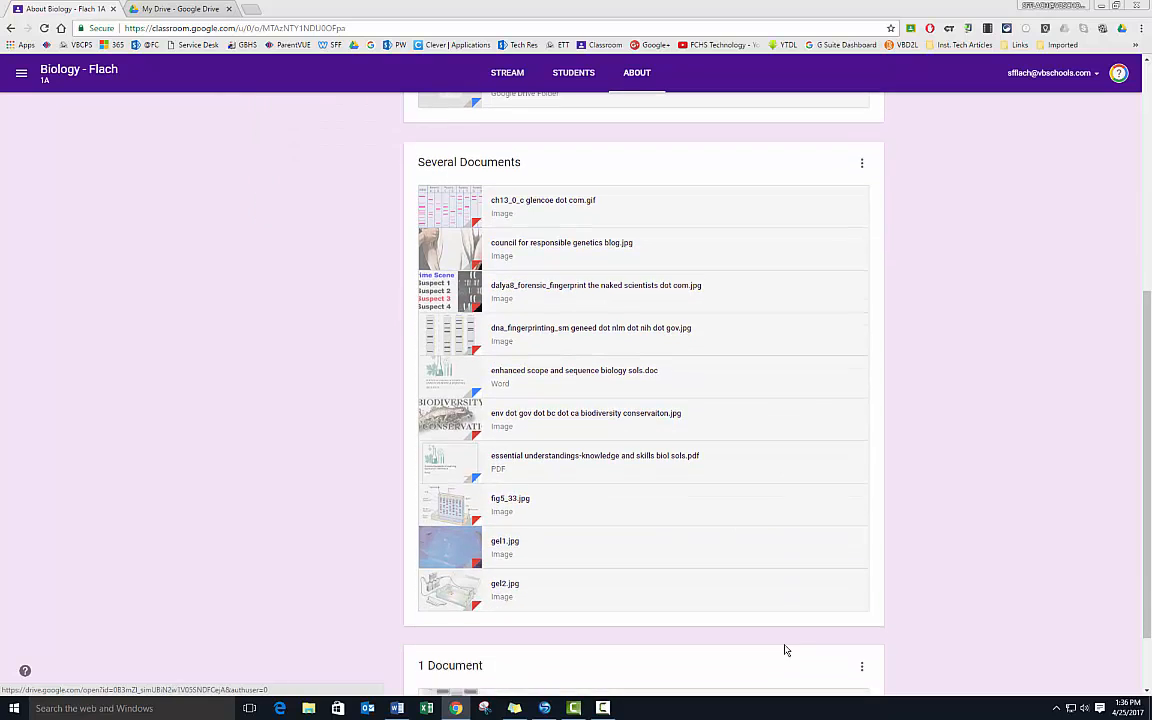
- Delete the "1 Document" material from the class's About page
scroll(781, 639, down, 2)
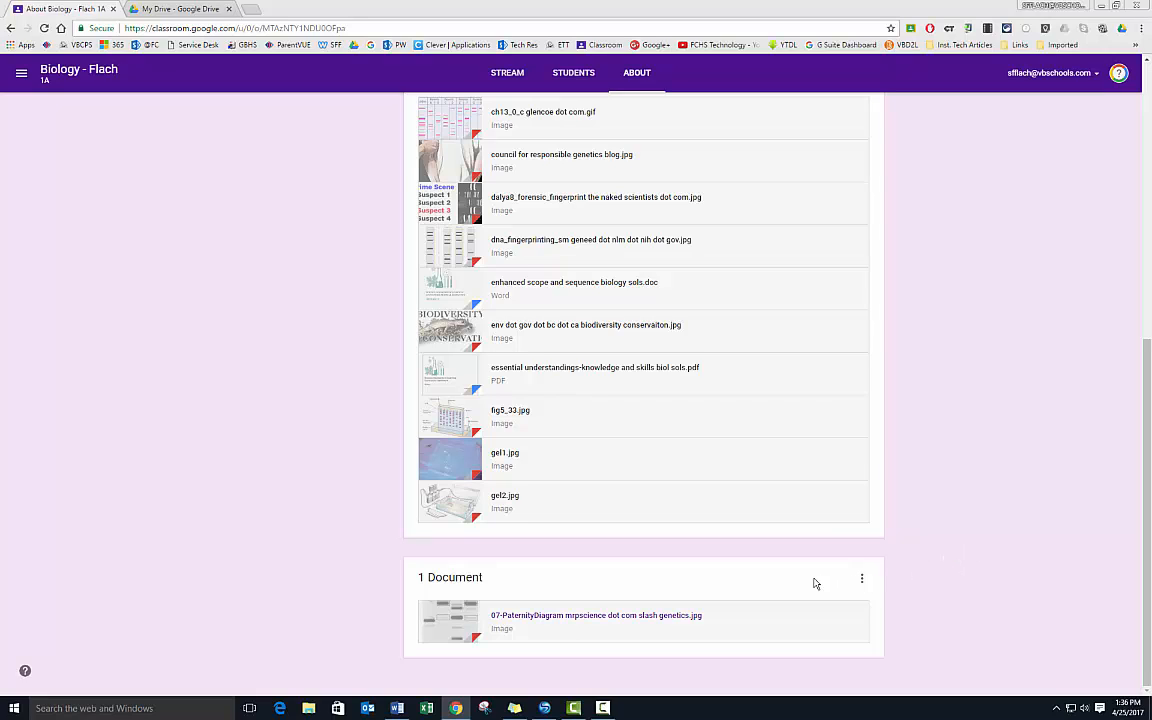
click(861, 580)
click(833, 623)
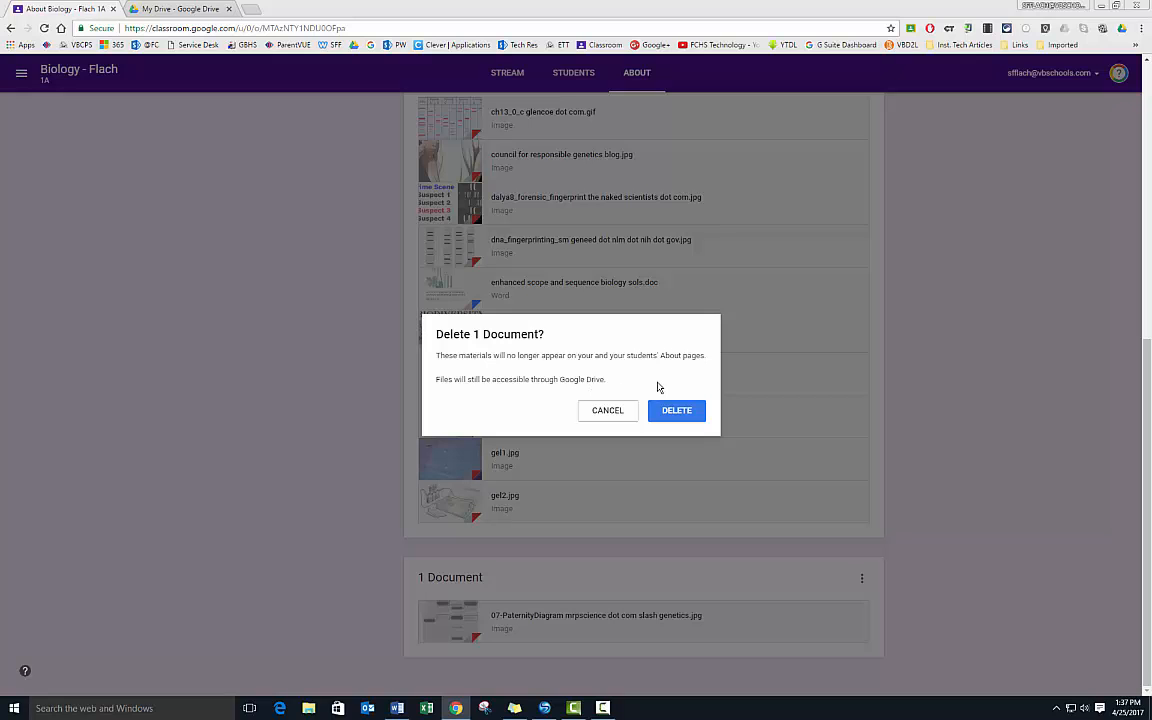
click(690, 412)
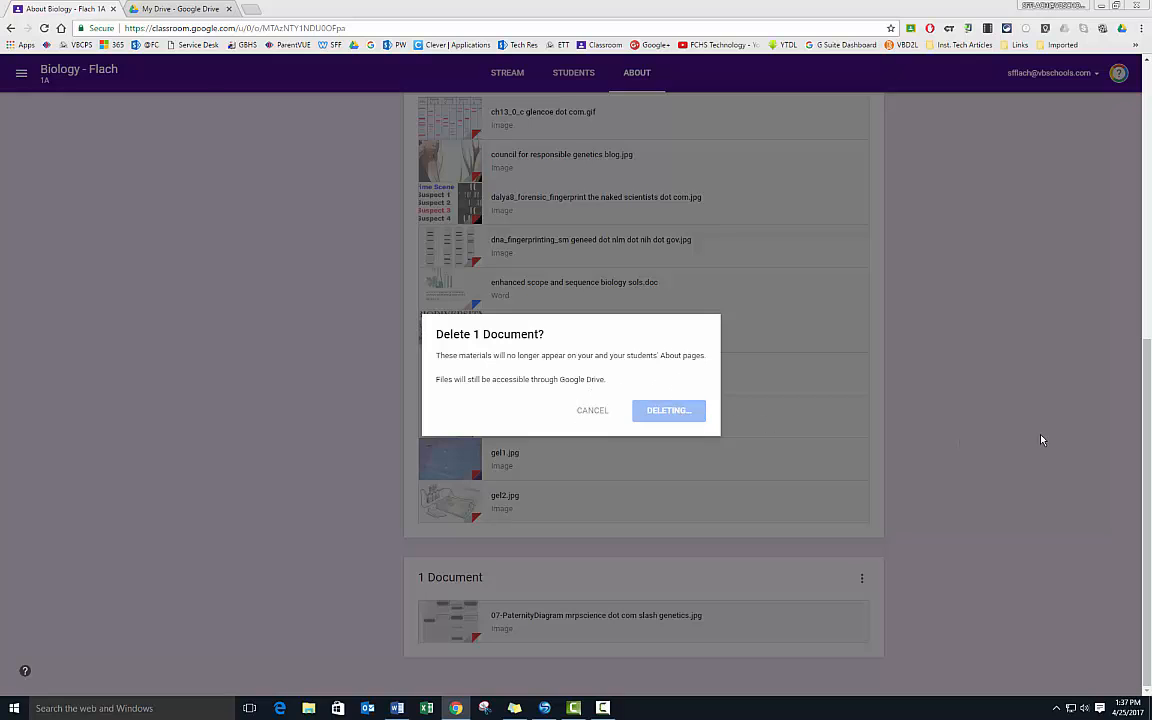
scroll(1041, 440, down, 3)
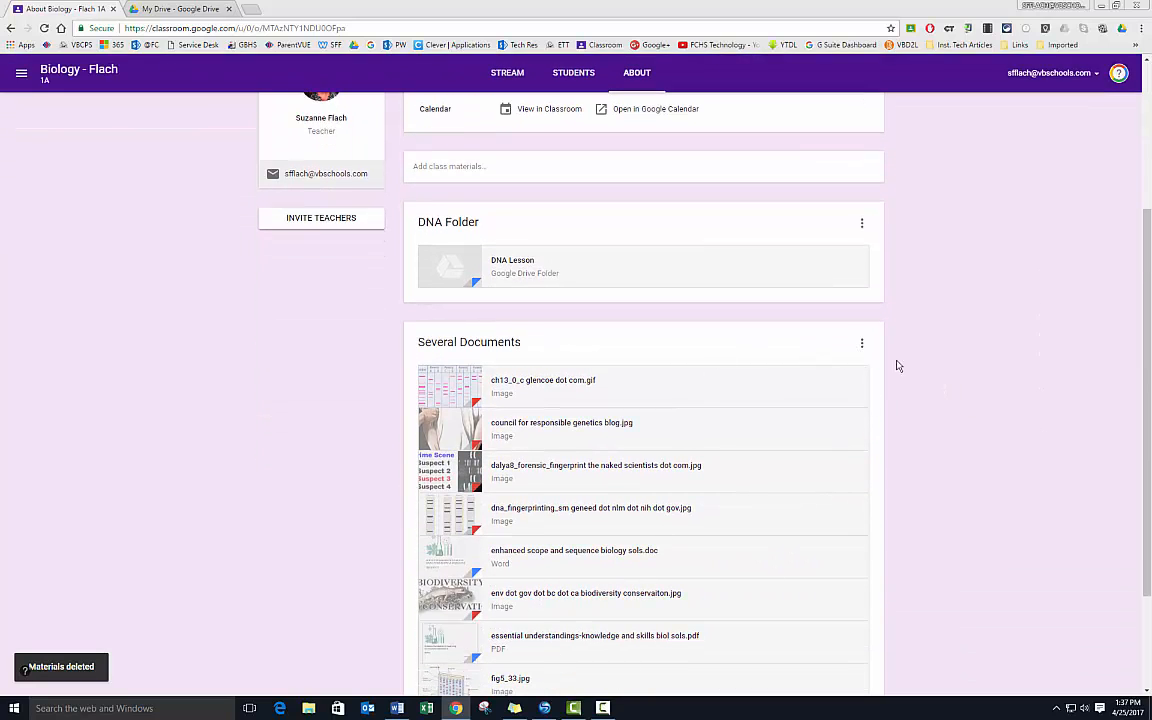
click(862, 343)
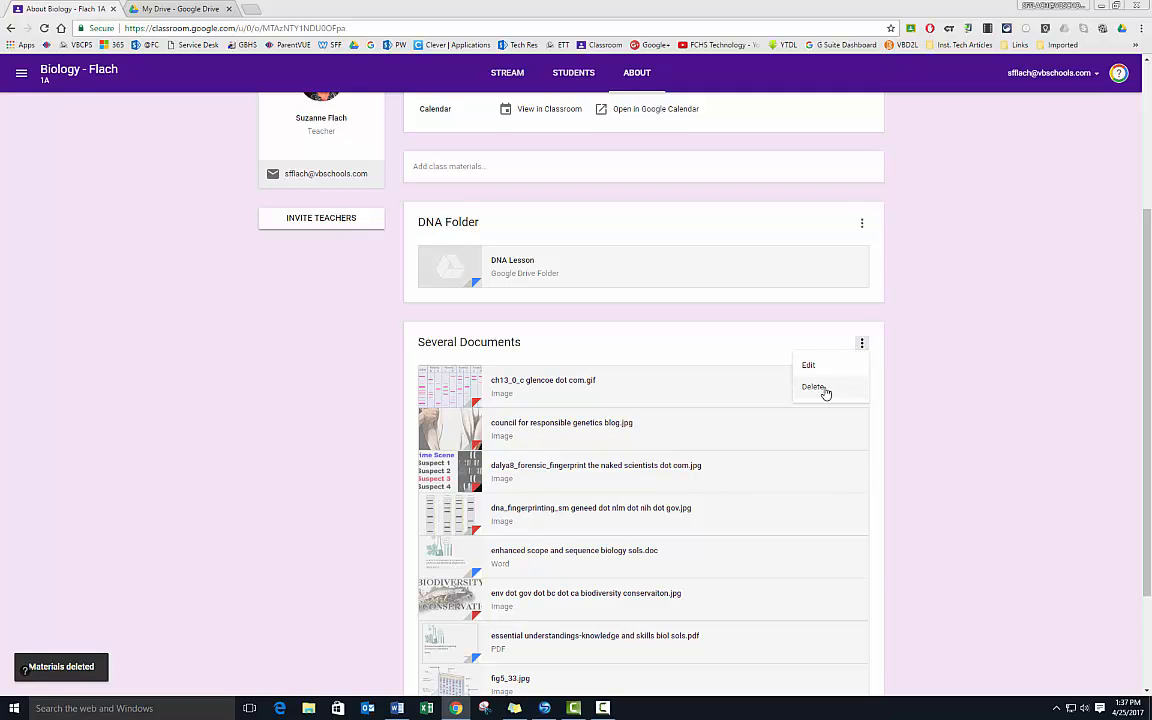
click(985, 400)
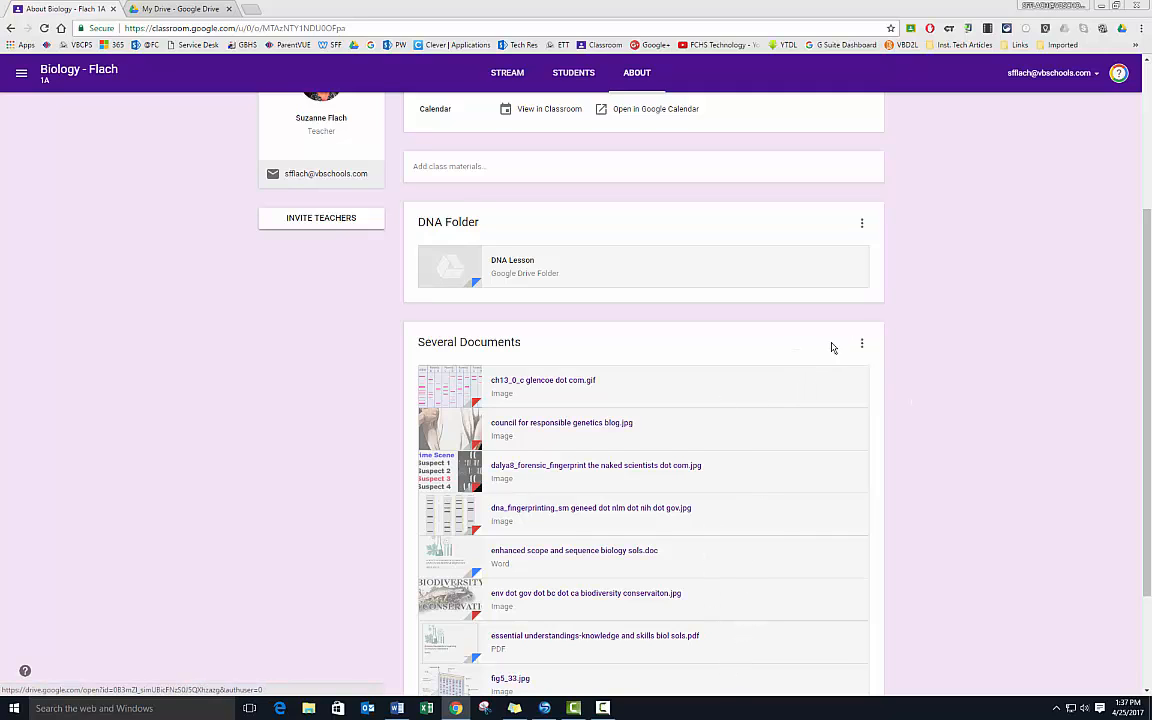
click(862, 343)
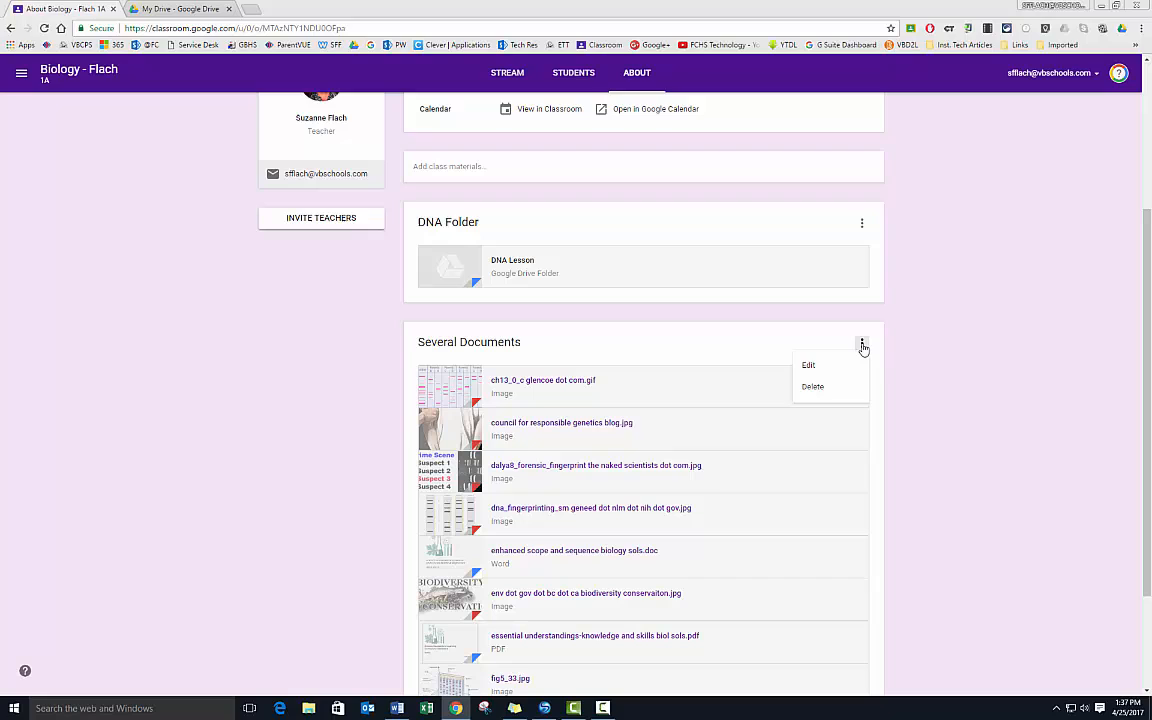
click(813, 387)
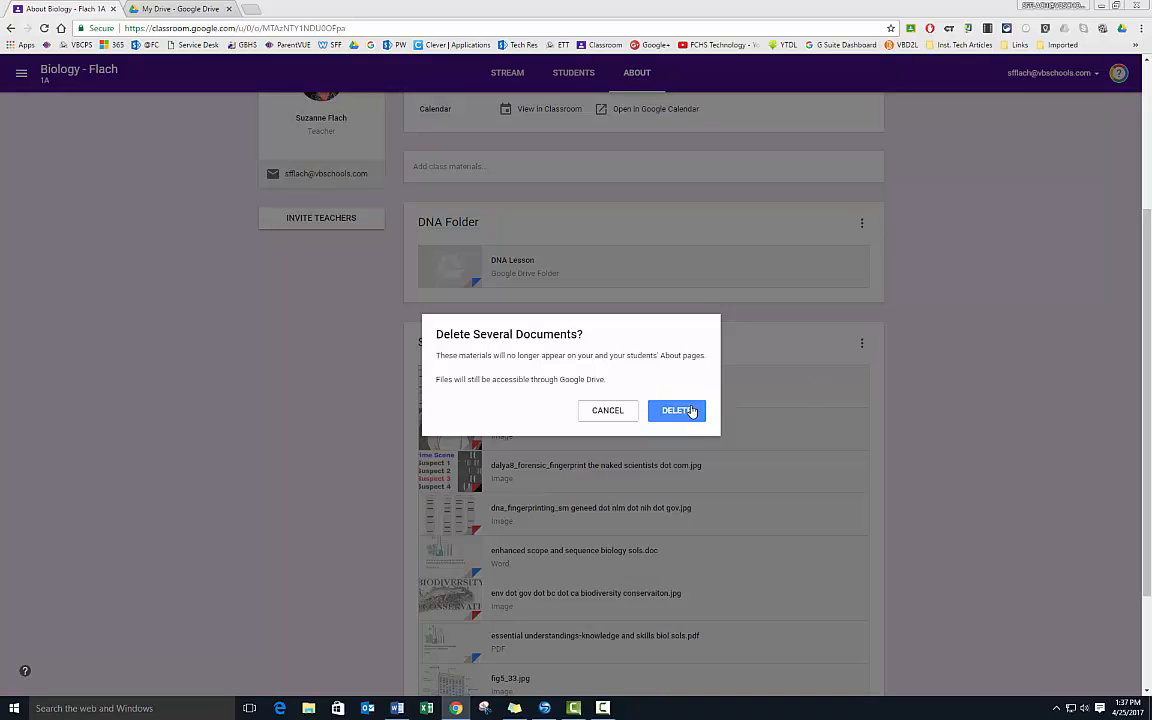
click(620, 410)
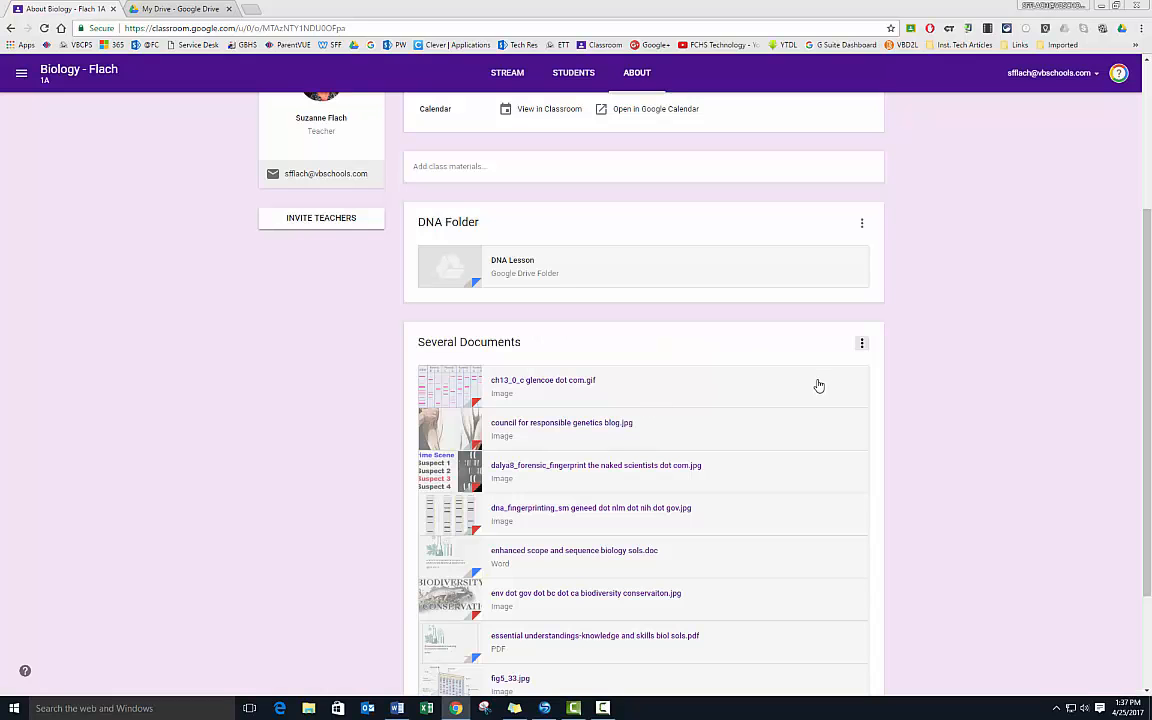
- Edit the "Several Documents" material to remove the ch13_0_c glencoe, council for responsible genetics and dna_fingerprinting images, and save it
click(862, 345)
click(835, 367)
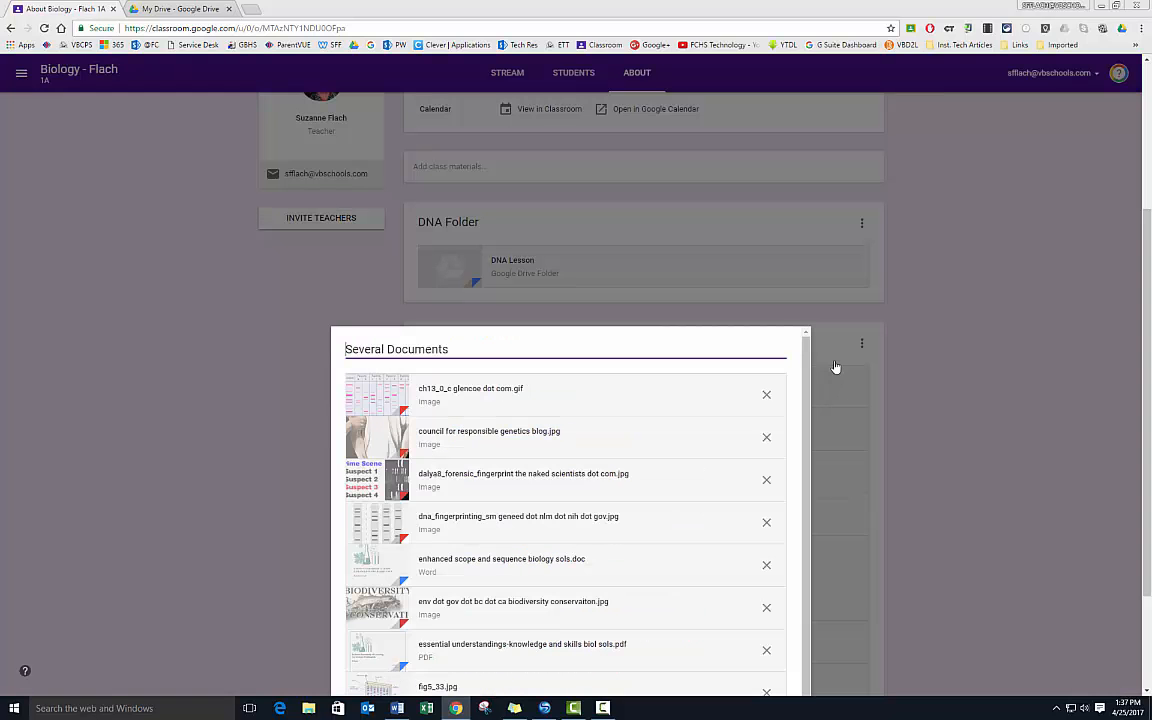
click(774, 397)
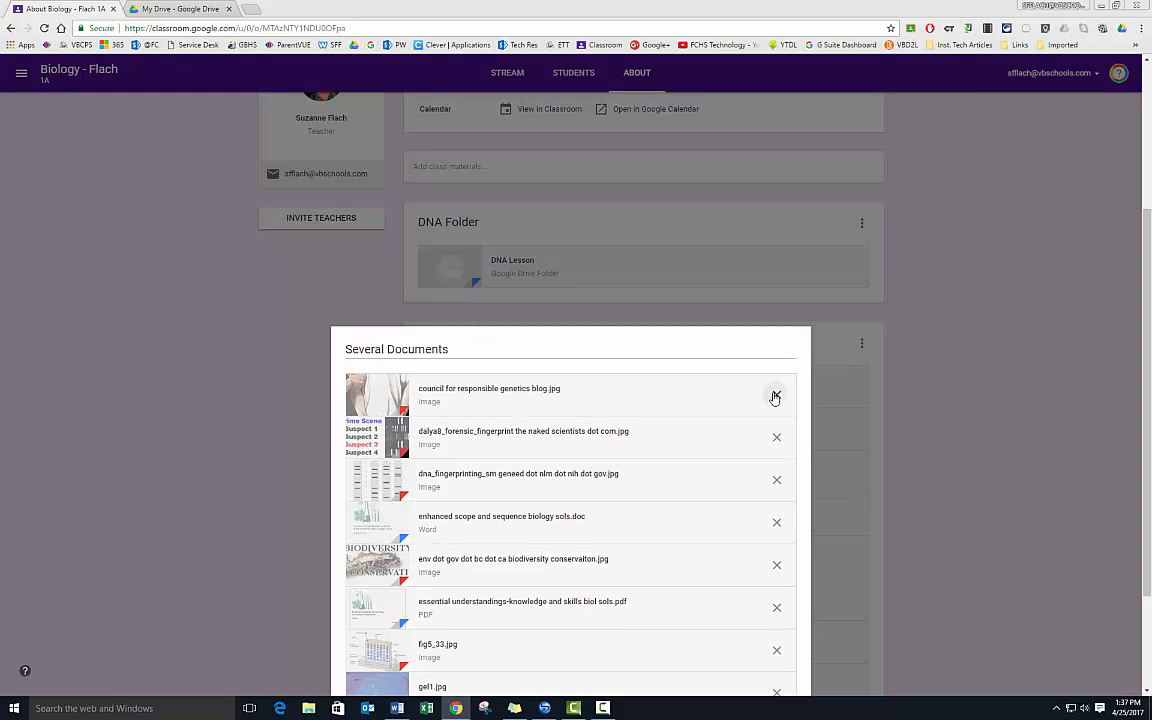
click(776, 396)
click(776, 437)
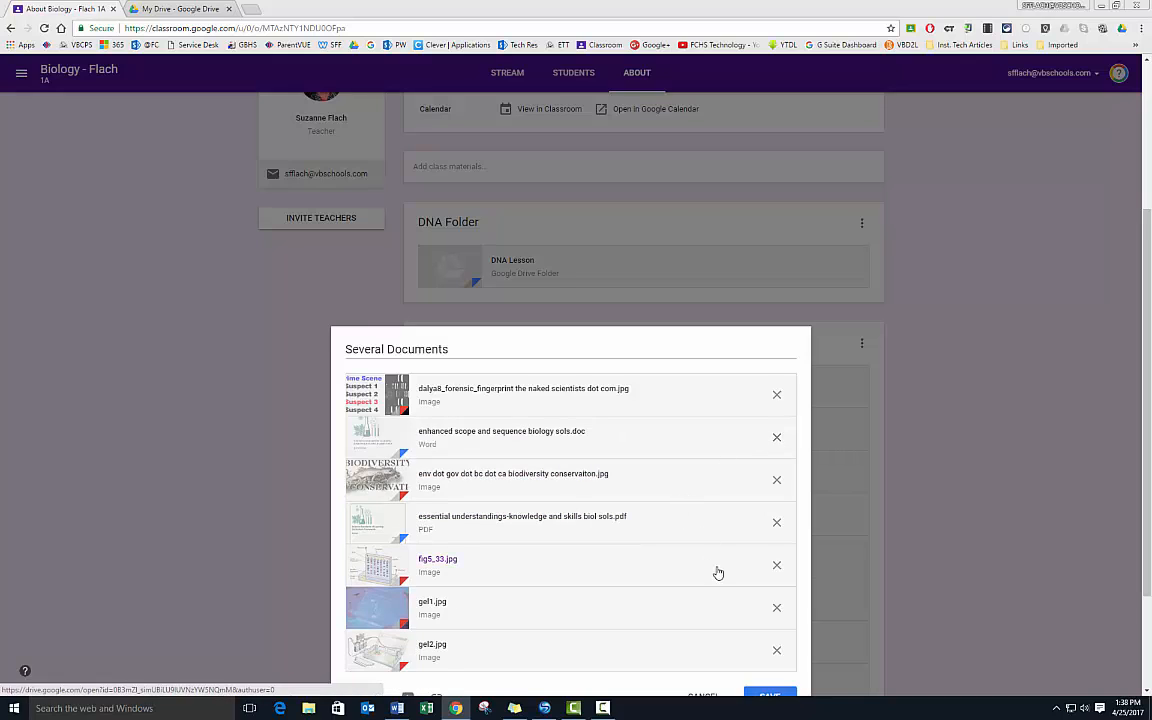
scroll(715, 568, down, 2)
click(769, 549)
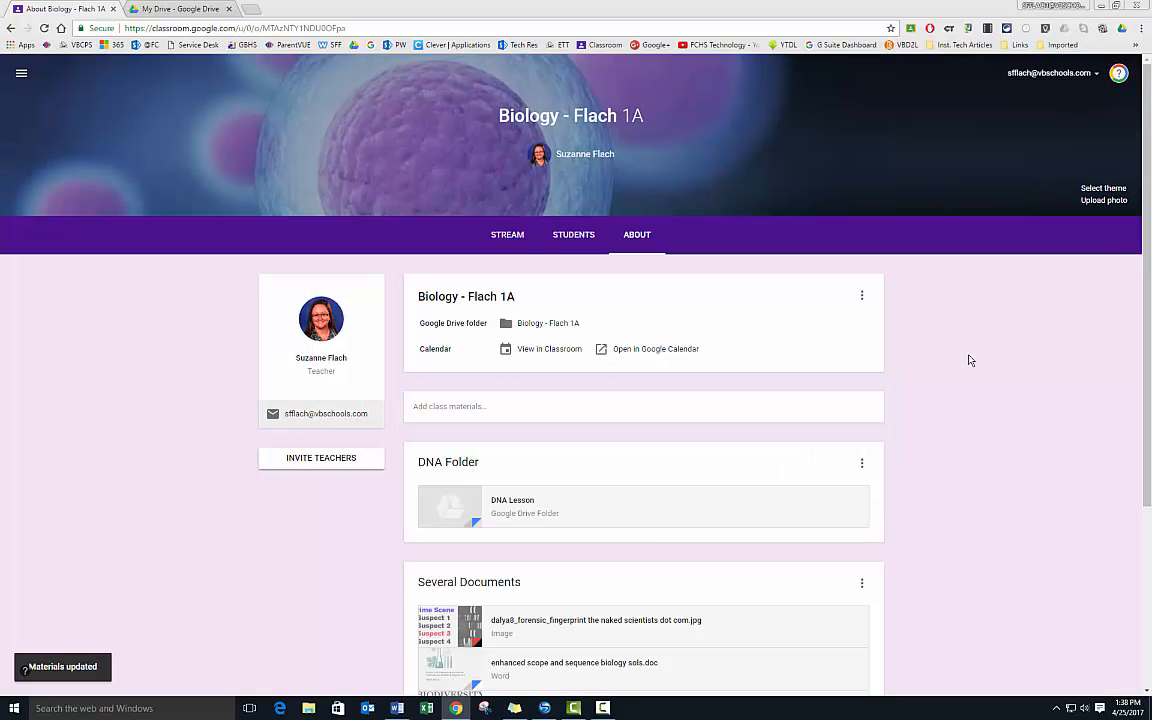
- Look over the materials on the About page and check the options offered for the "DNA Folder" material
scroll(924, 438, down, 1)
scroll(924, 438, down, 2)
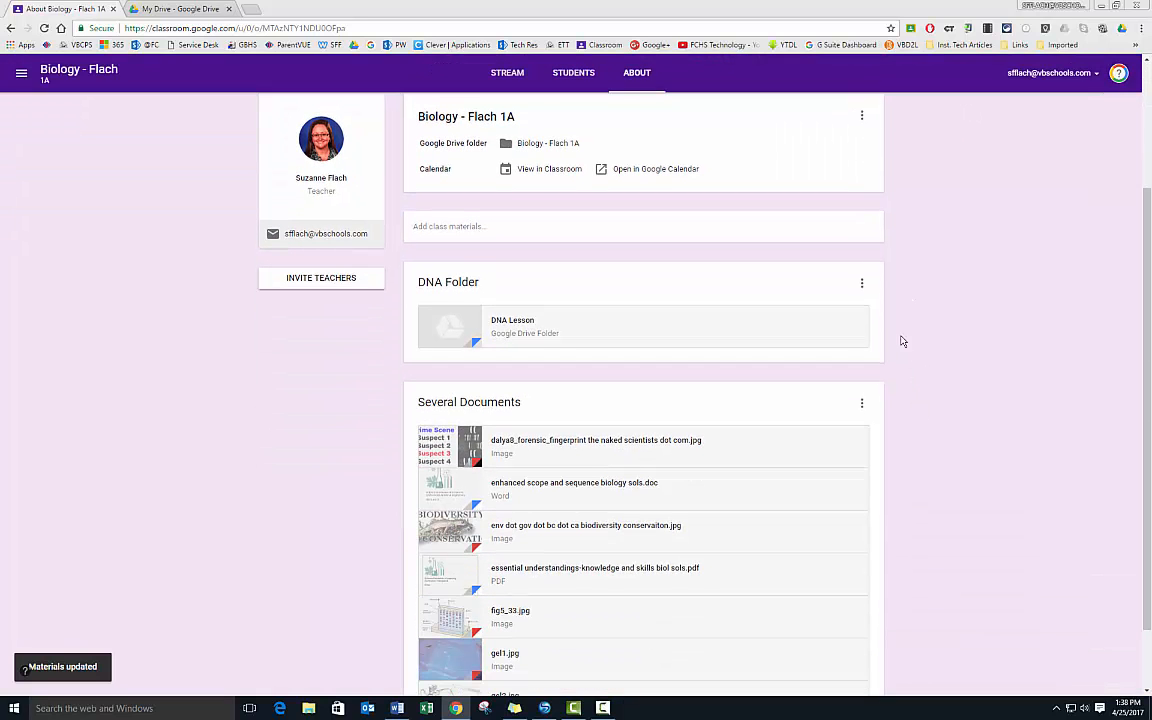
click(862, 286)
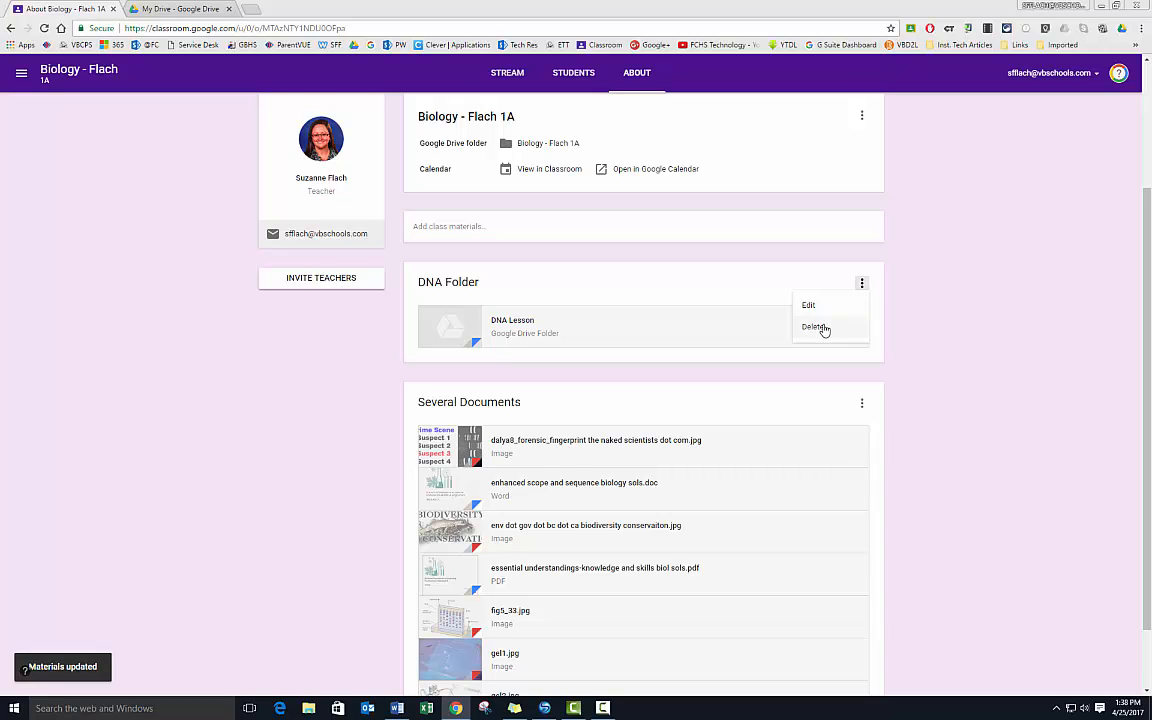
click(921, 321)
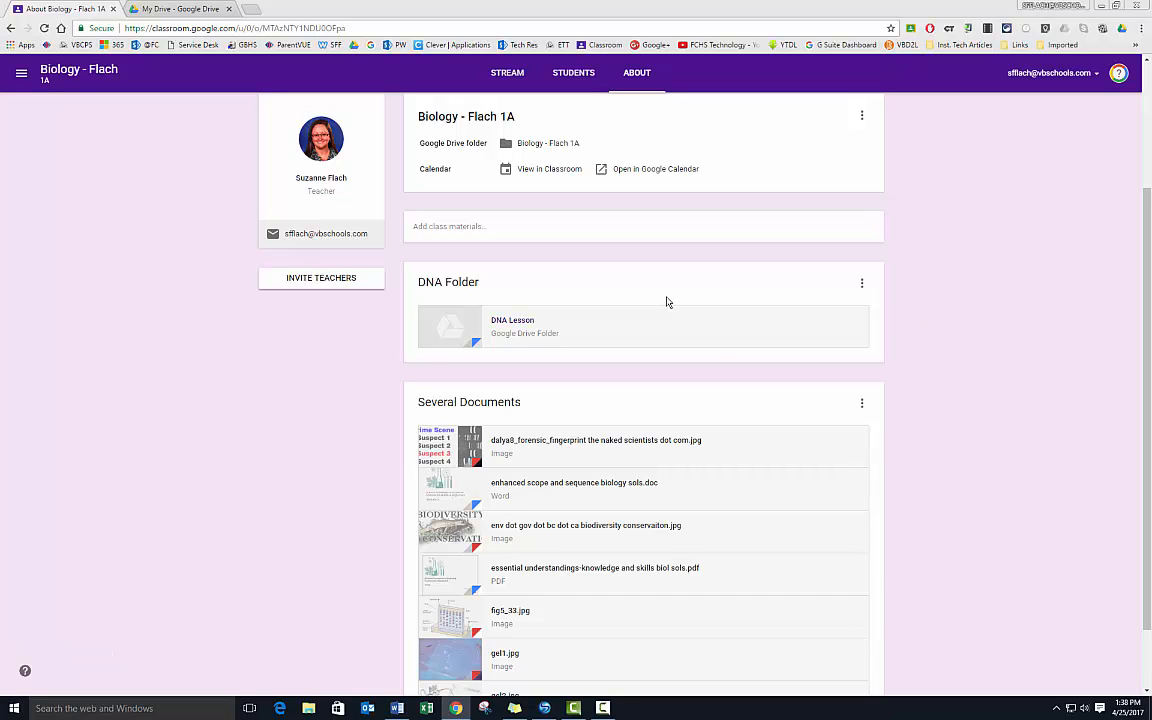
- Switch to Google Drive, view the contents of the DNA Lesson folder, and return to Google Classroom
click(176, 9)
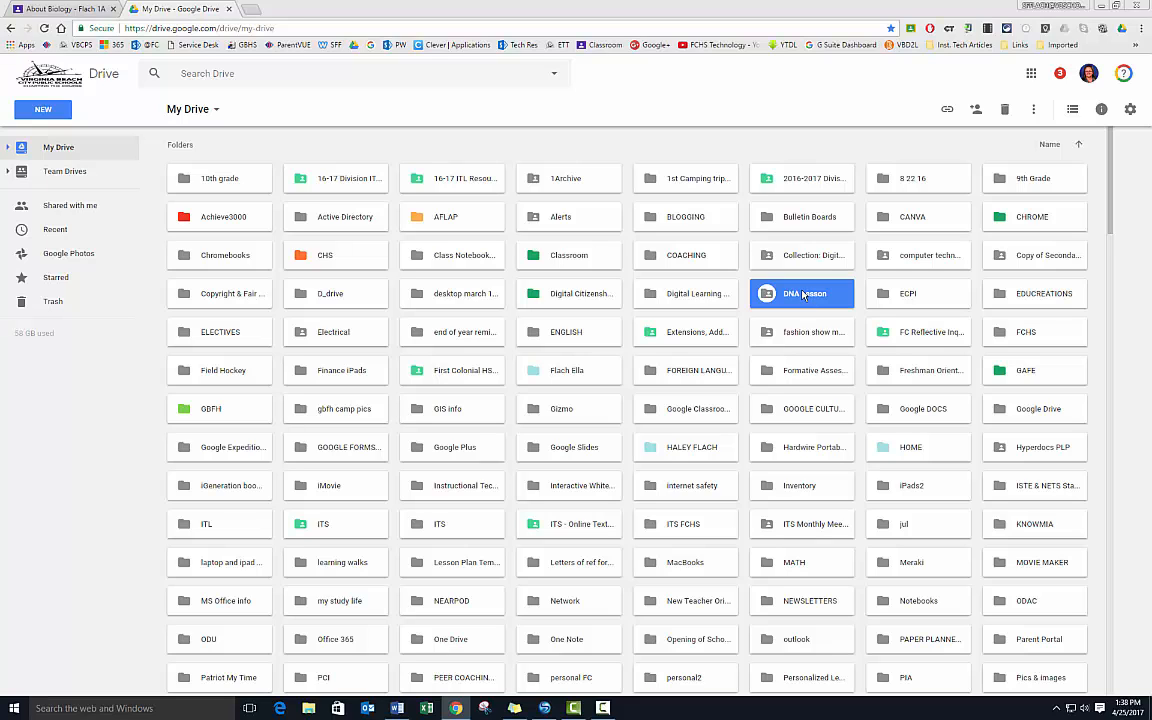
click(83, 9)
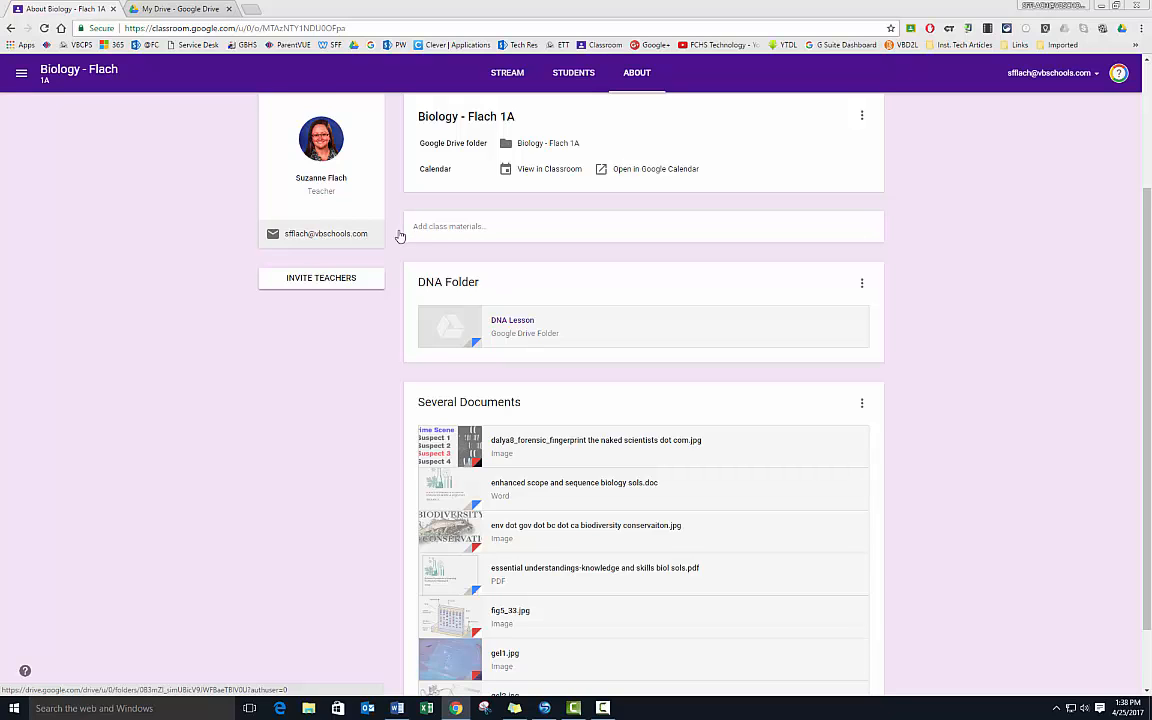
click(195, 14)
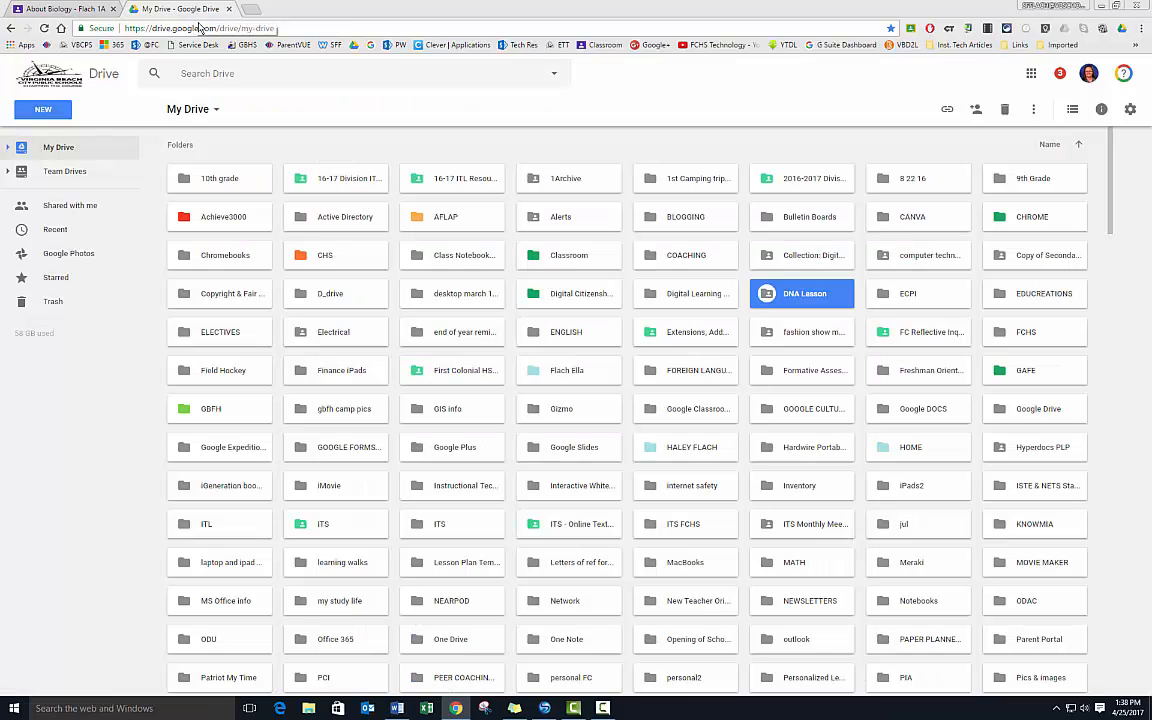
double_click(814, 297)
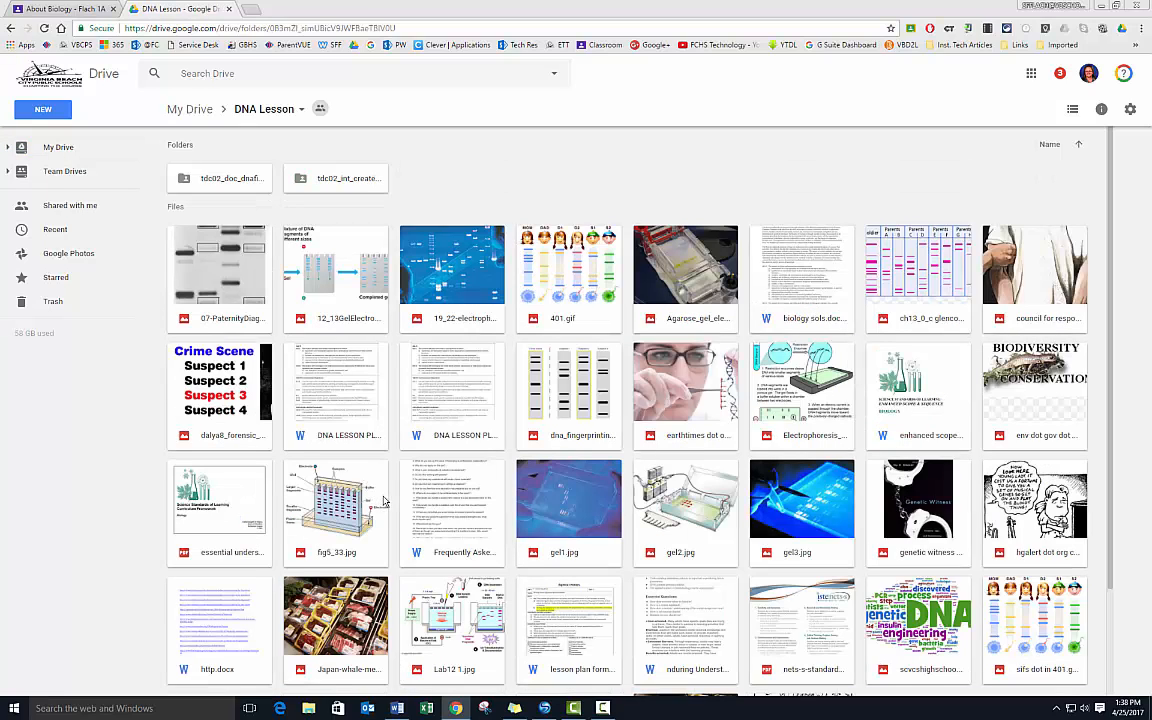
click(40, 9)
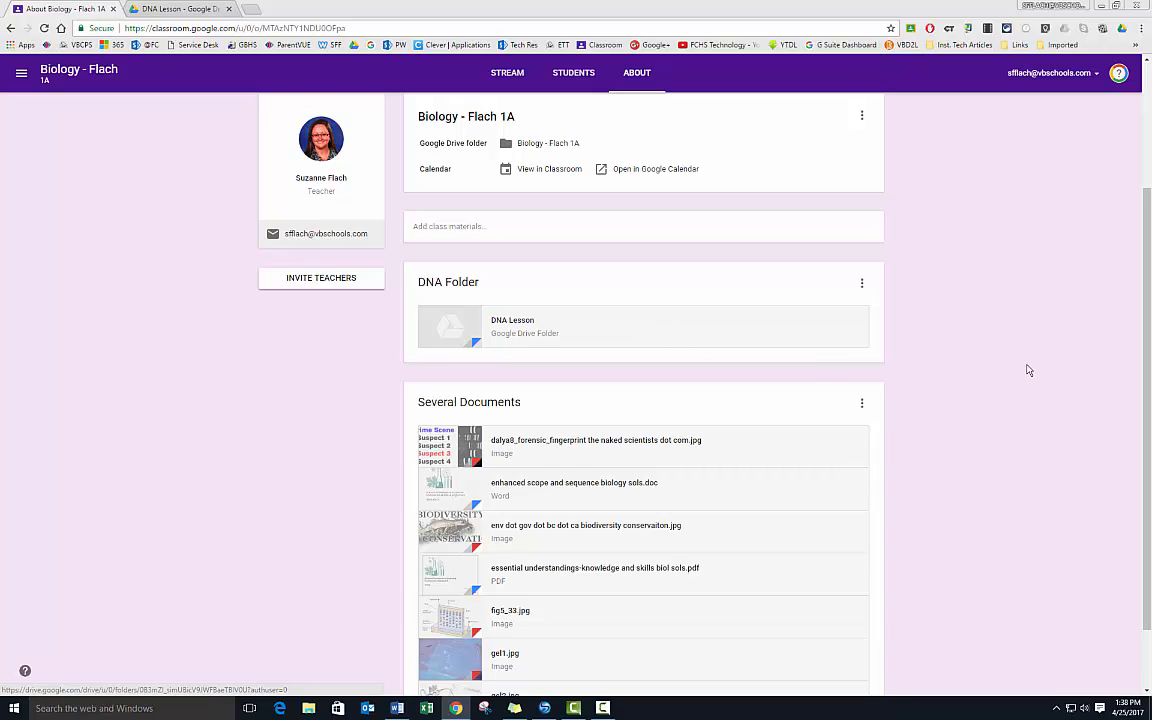
- Go to the overview of all classes, find the AP Biology class and open its About page
scroll(1029, 371, up, 2)
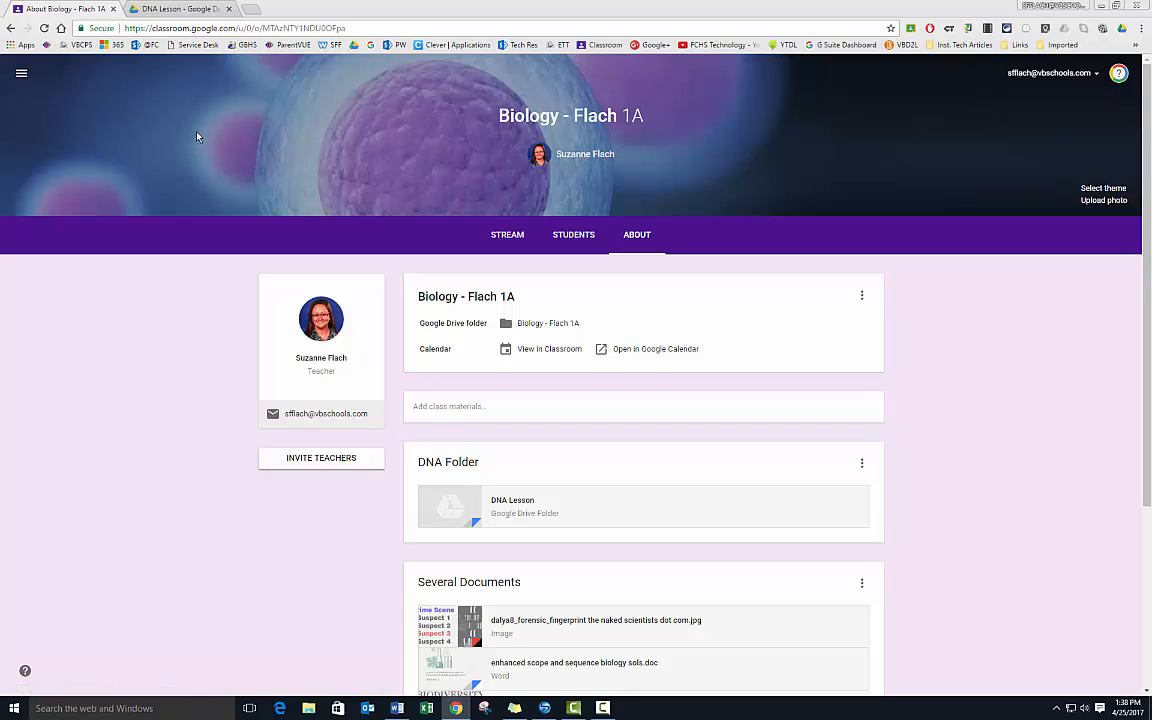
click(20, 77)
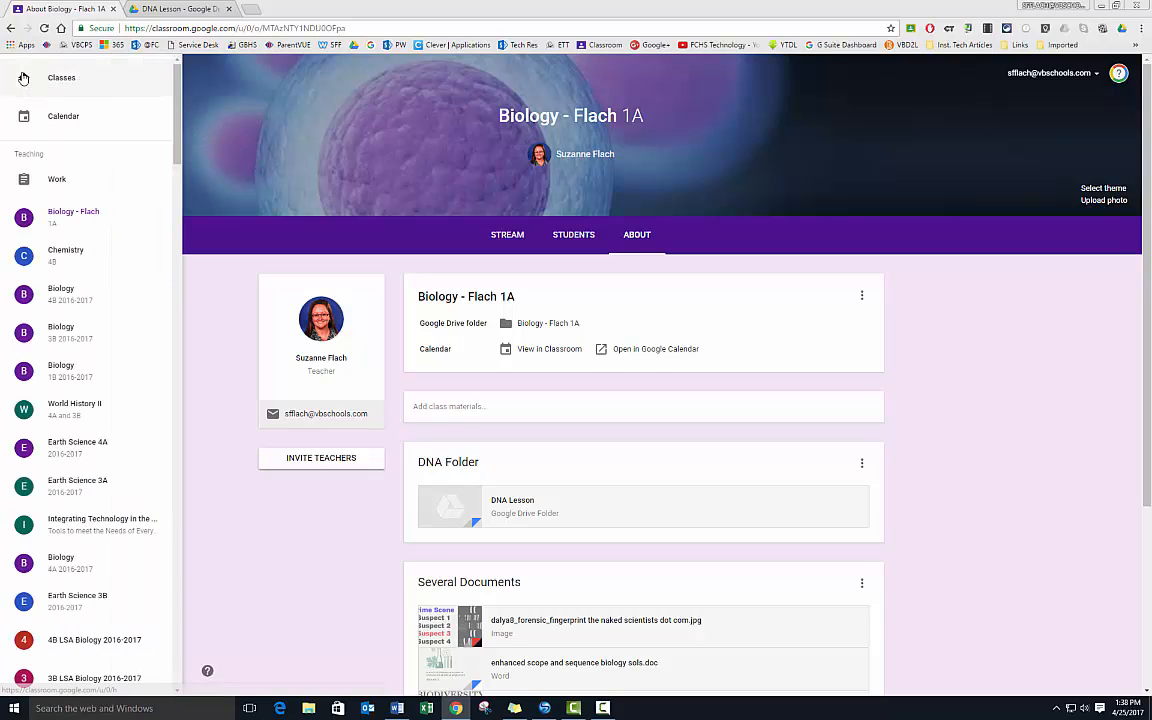
click(45, 82)
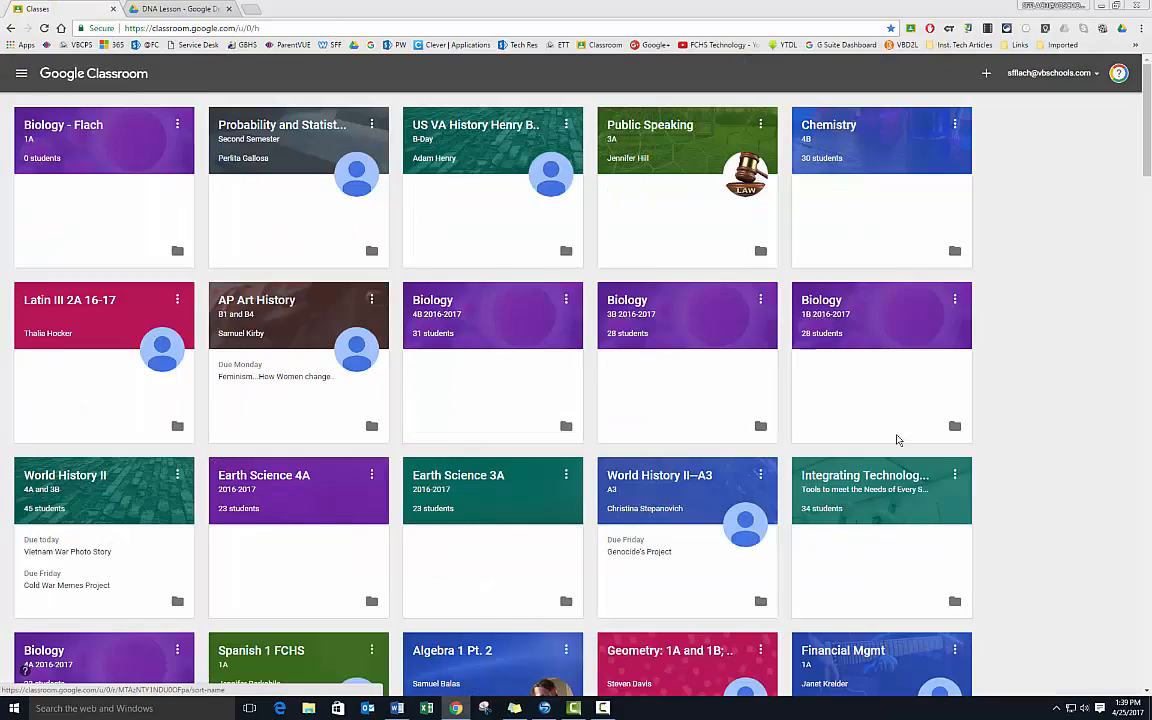
scroll(998, 438, down, 5)
scroll(998, 438, down, 7)
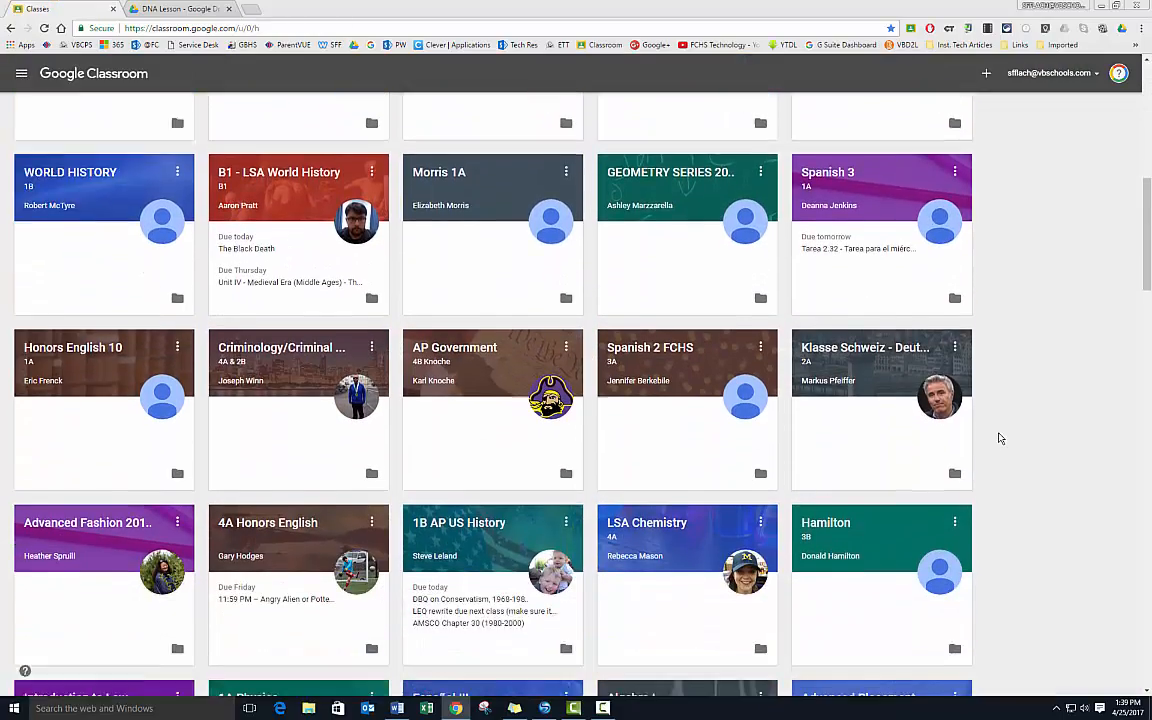
scroll(998, 438, down, 4)
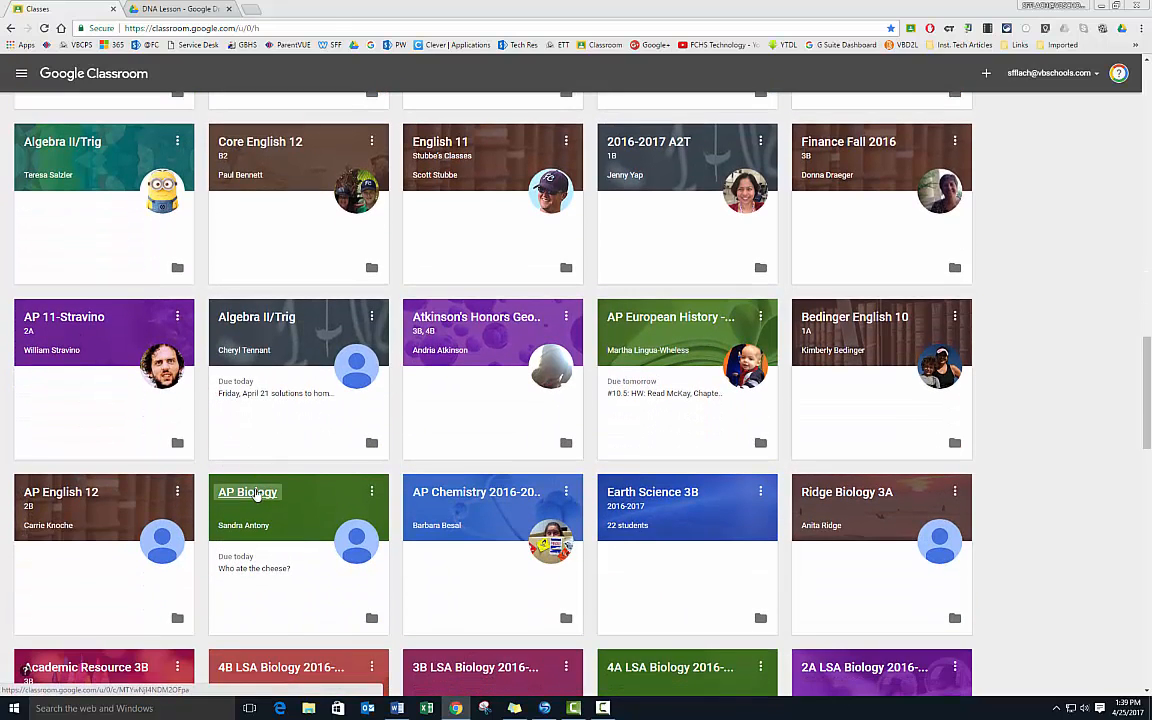
click(247, 491)
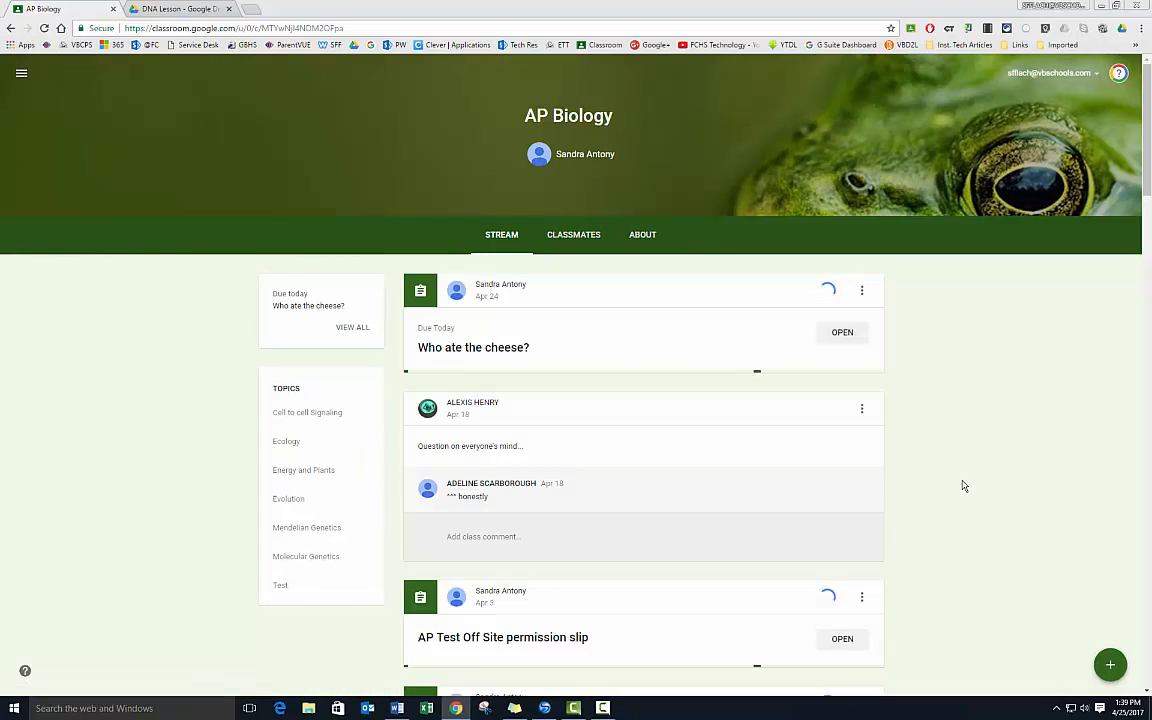
click(642, 236)
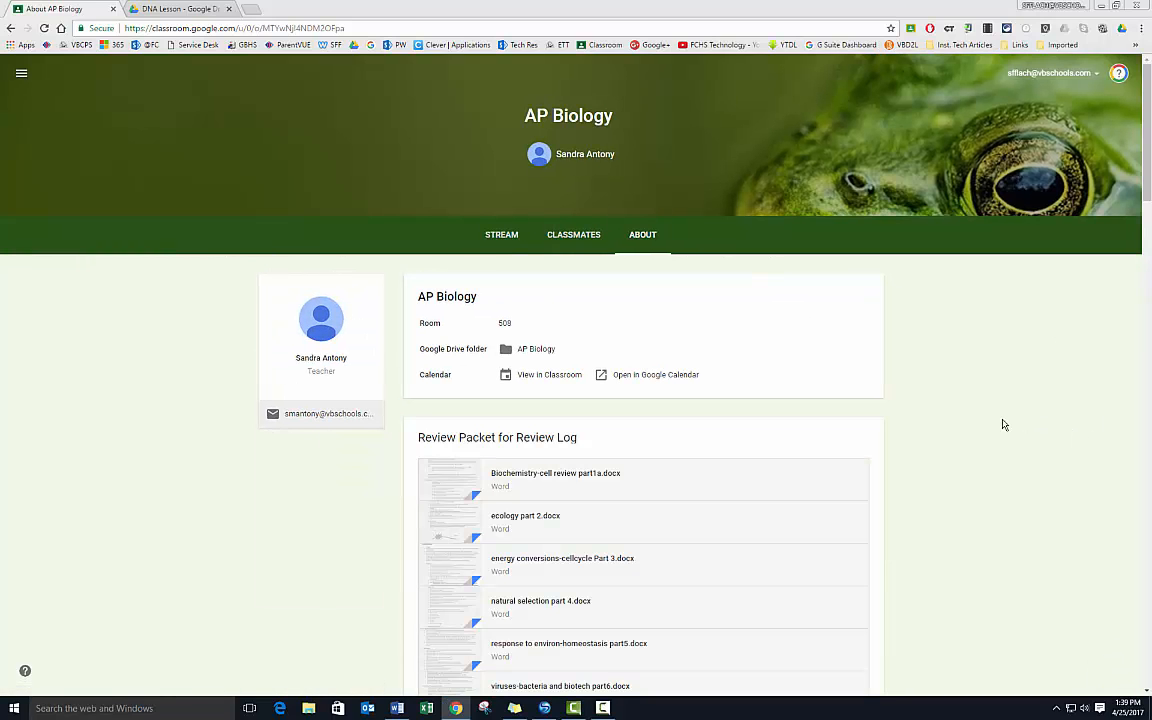
- Examine how the AP Biology About page organizes its documents, Drive folders and useful resource links
scroll(1004, 425, down, 1)
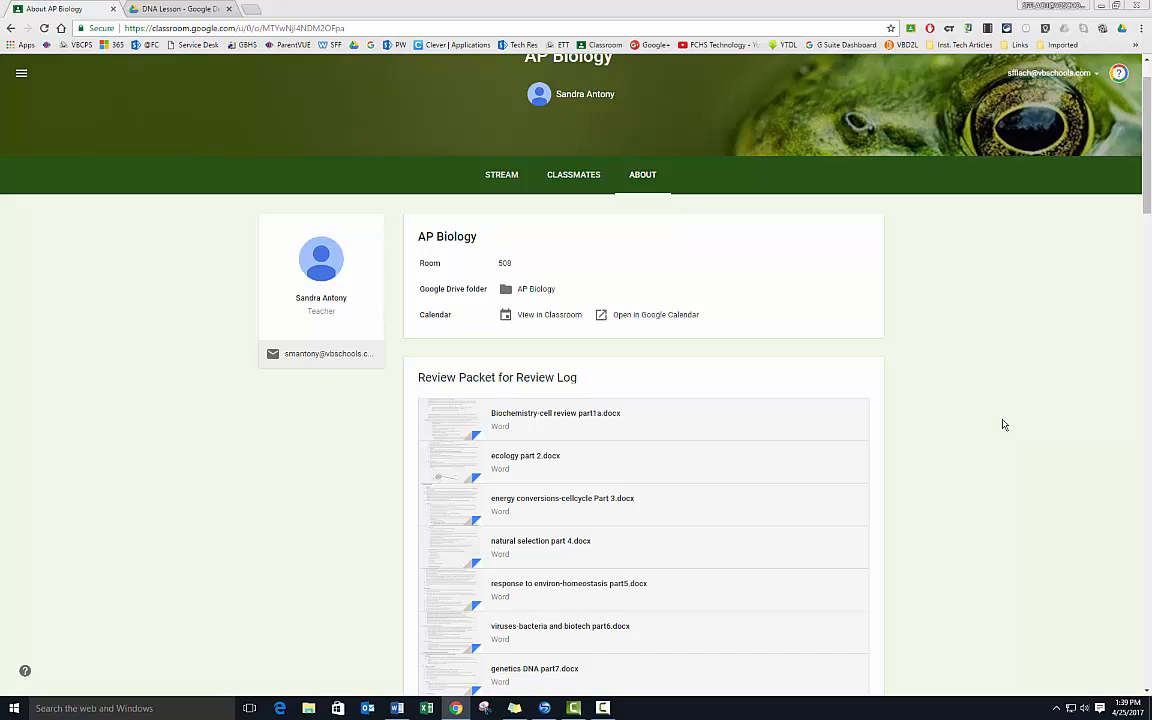
scroll(1004, 425, down, 1)
scroll(1004, 425, down, 1)
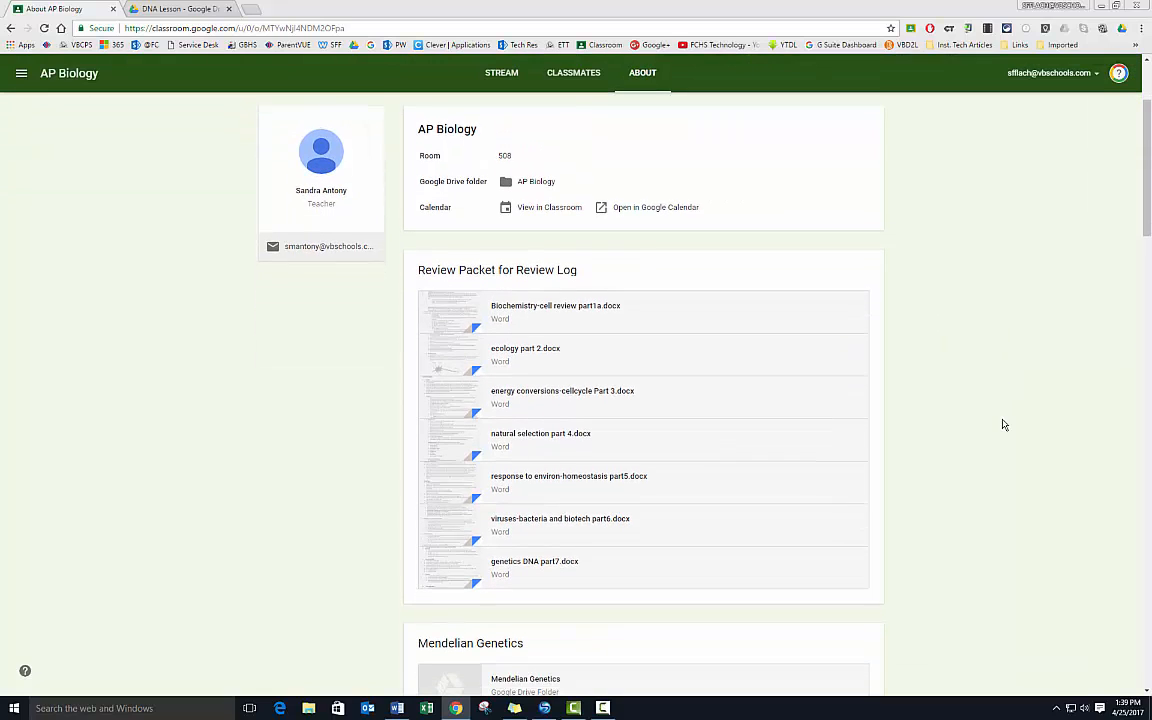
scroll(1004, 425, down, 3)
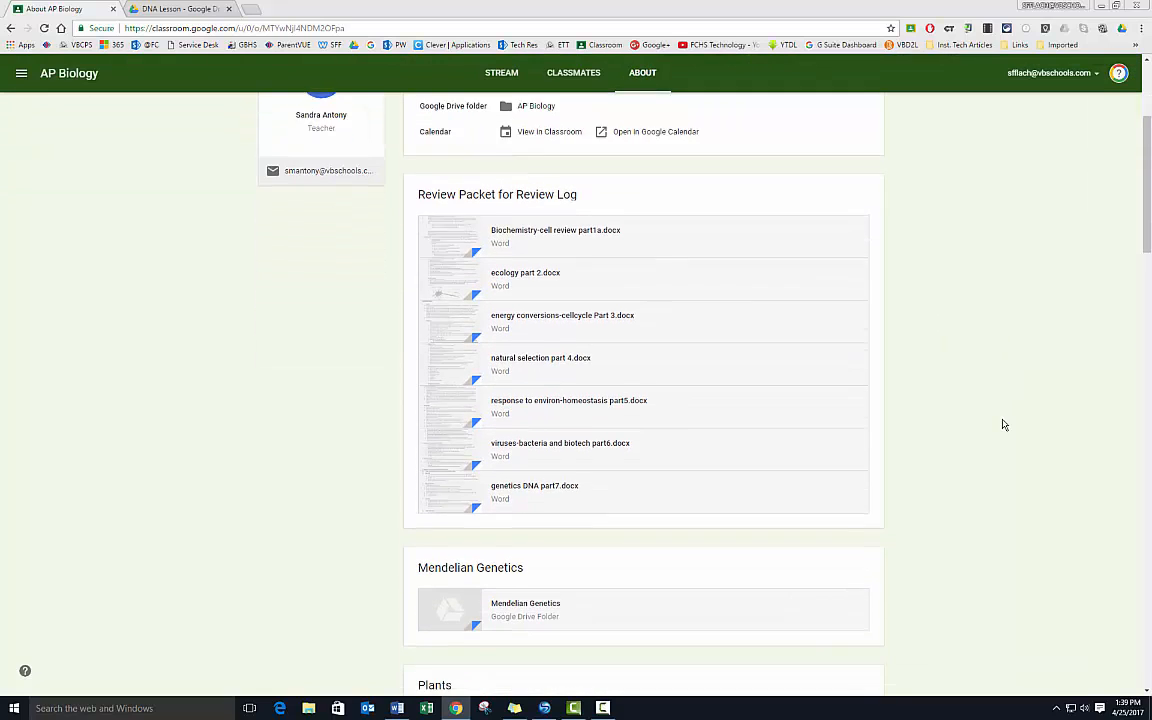
scroll(1004, 425, down, 4)
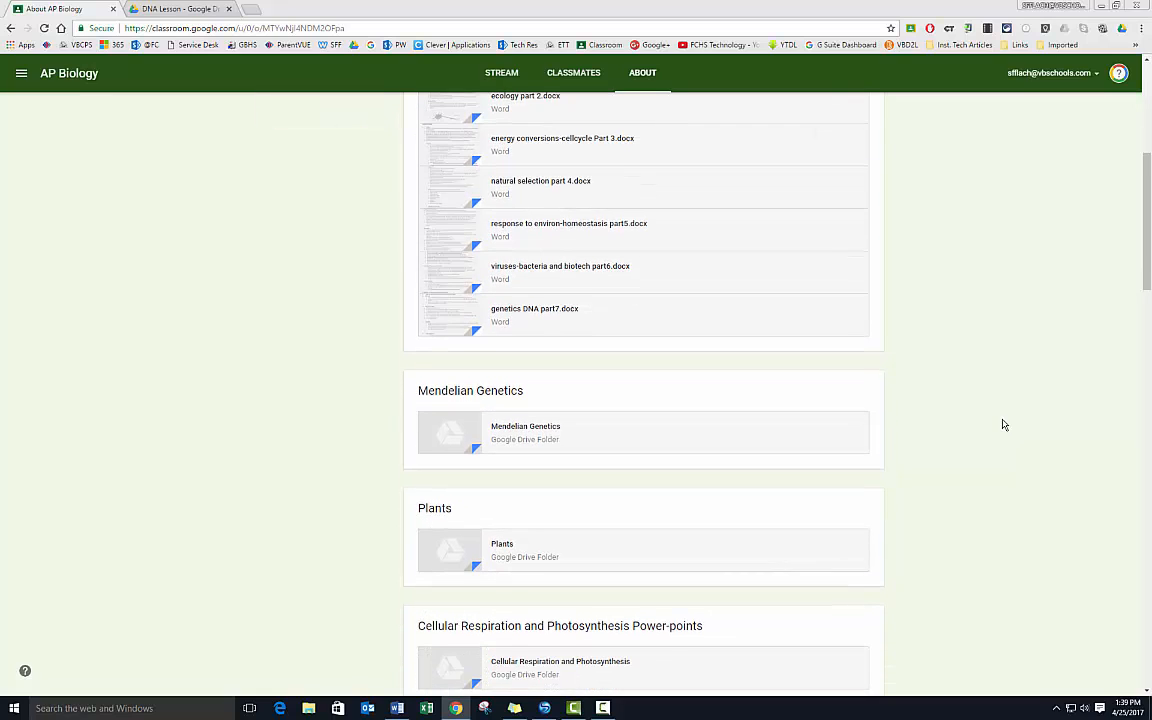
scroll(1004, 425, down, 1)
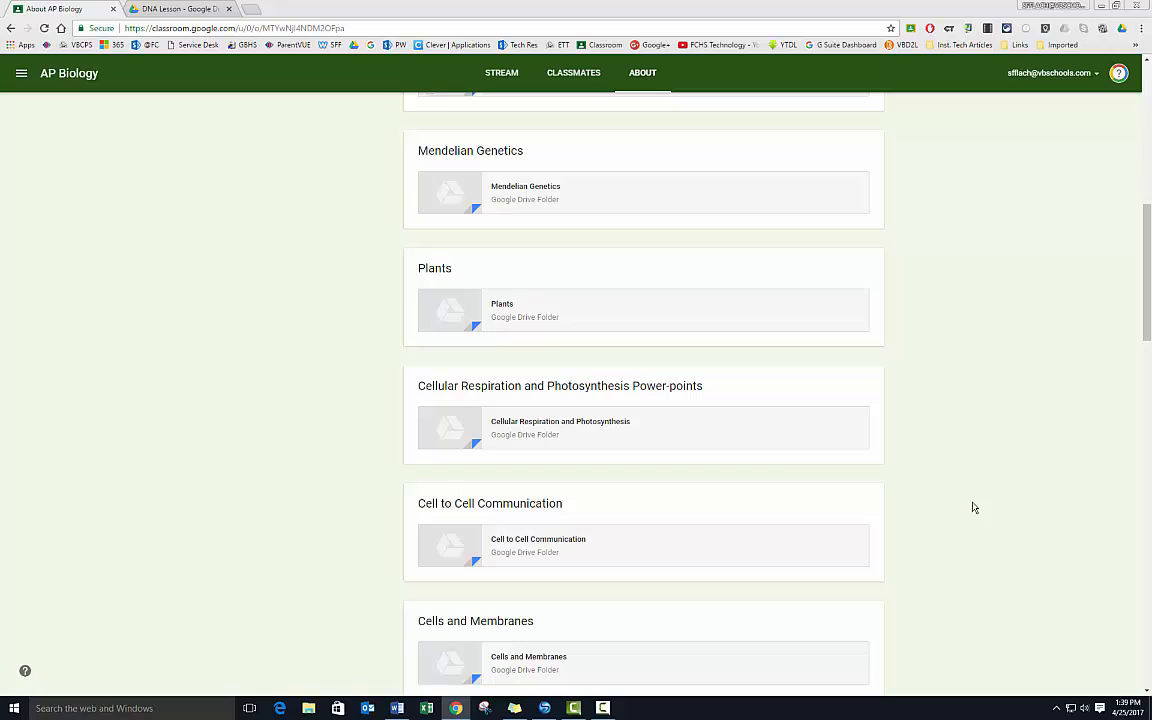
scroll(974, 508, down, 5)
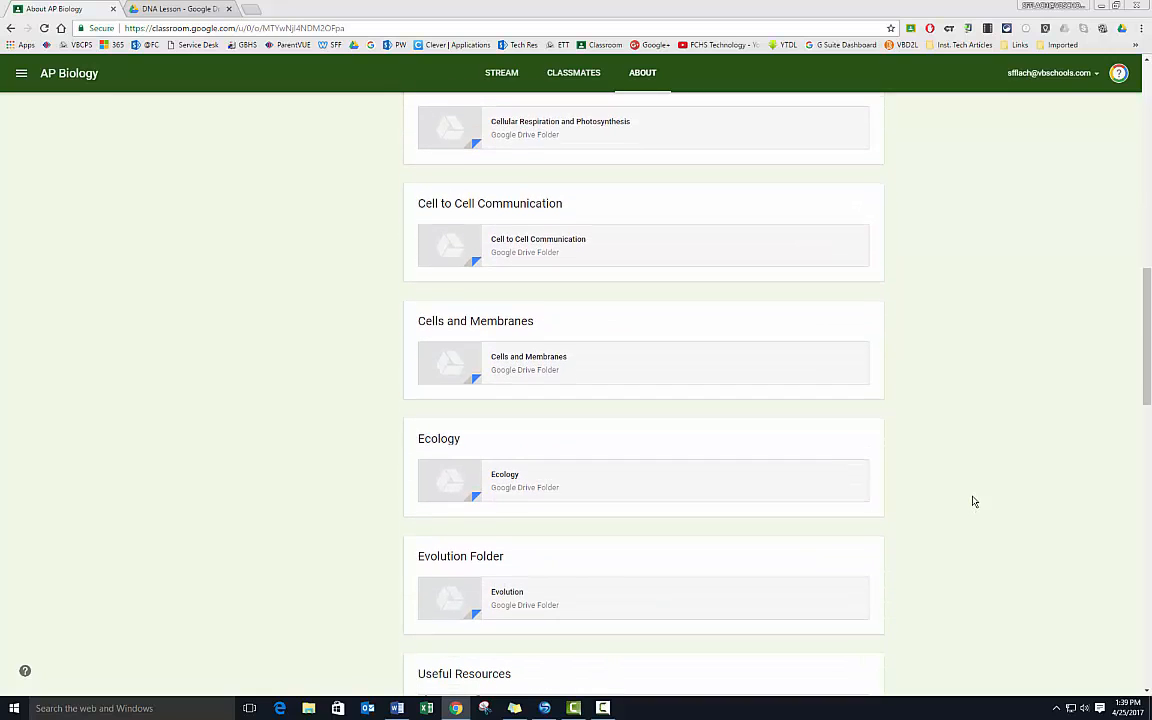
scroll(974, 501, down, 2)
scroll(974, 501, down, 2)
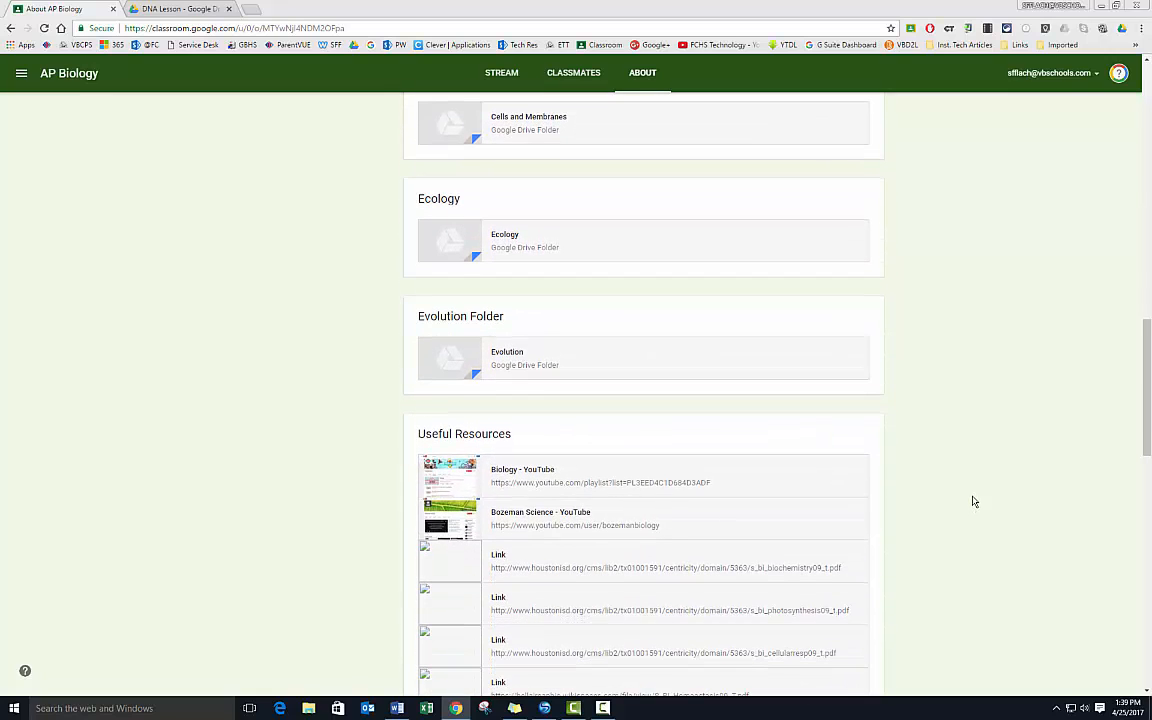
scroll(974, 501, down, 7)
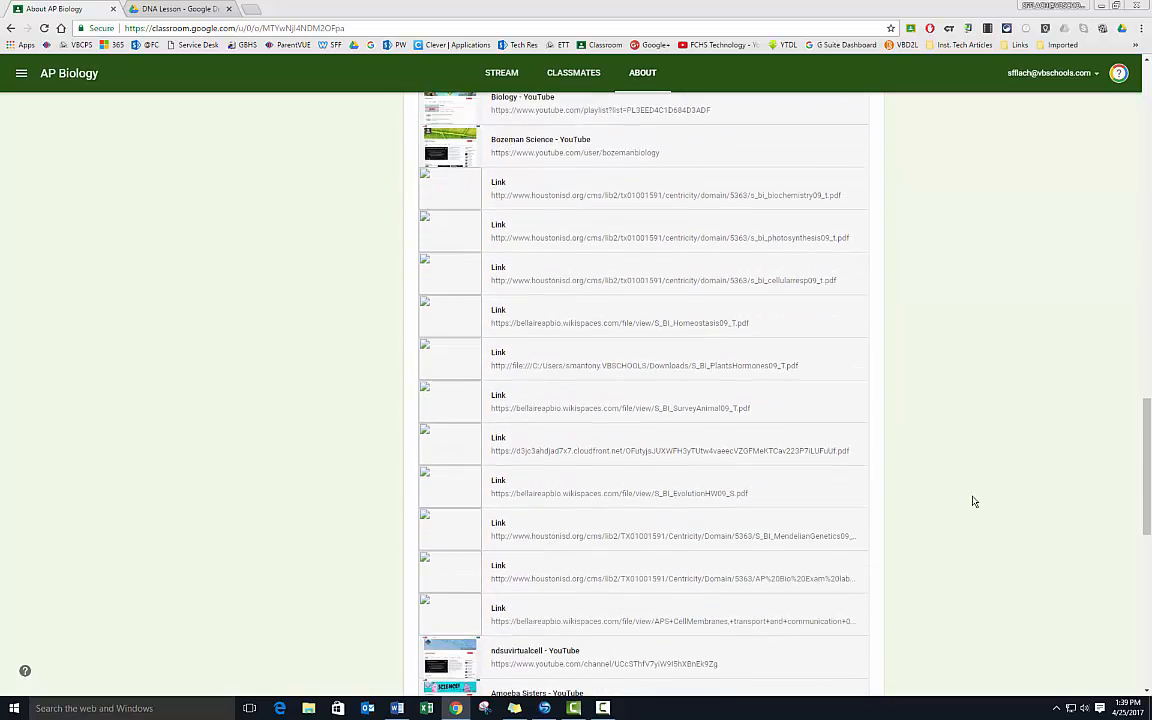
scroll(974, 501, down, 6)
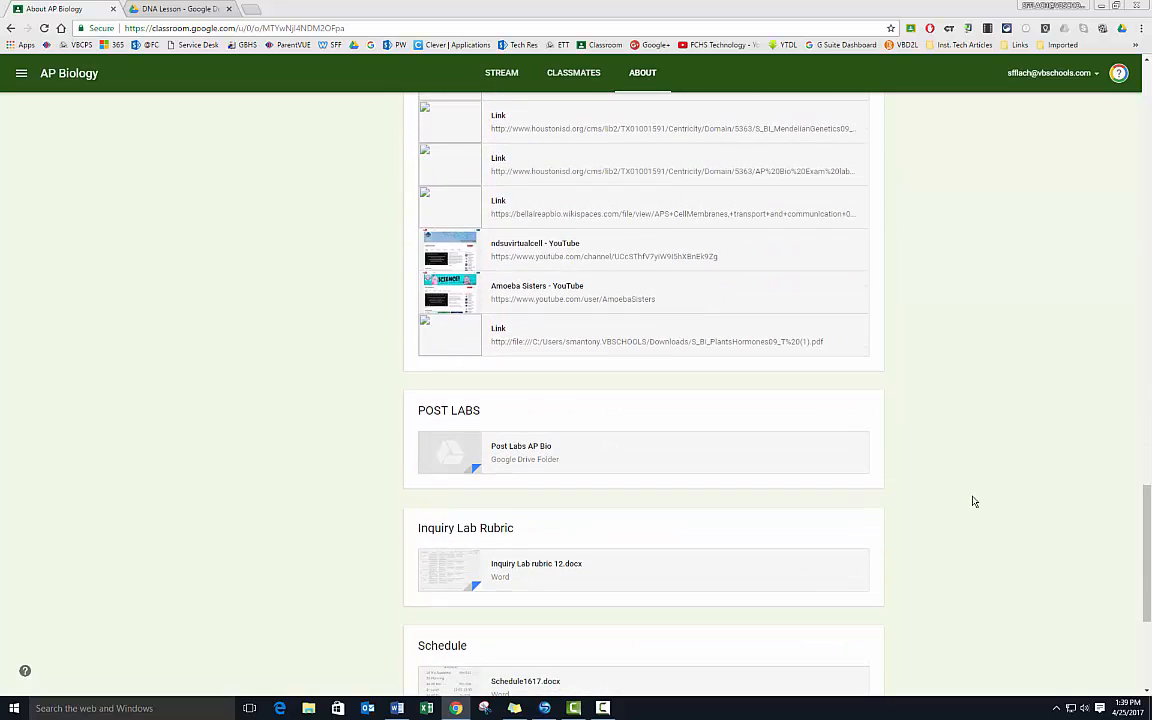
scroll(974, 501, down, 4)
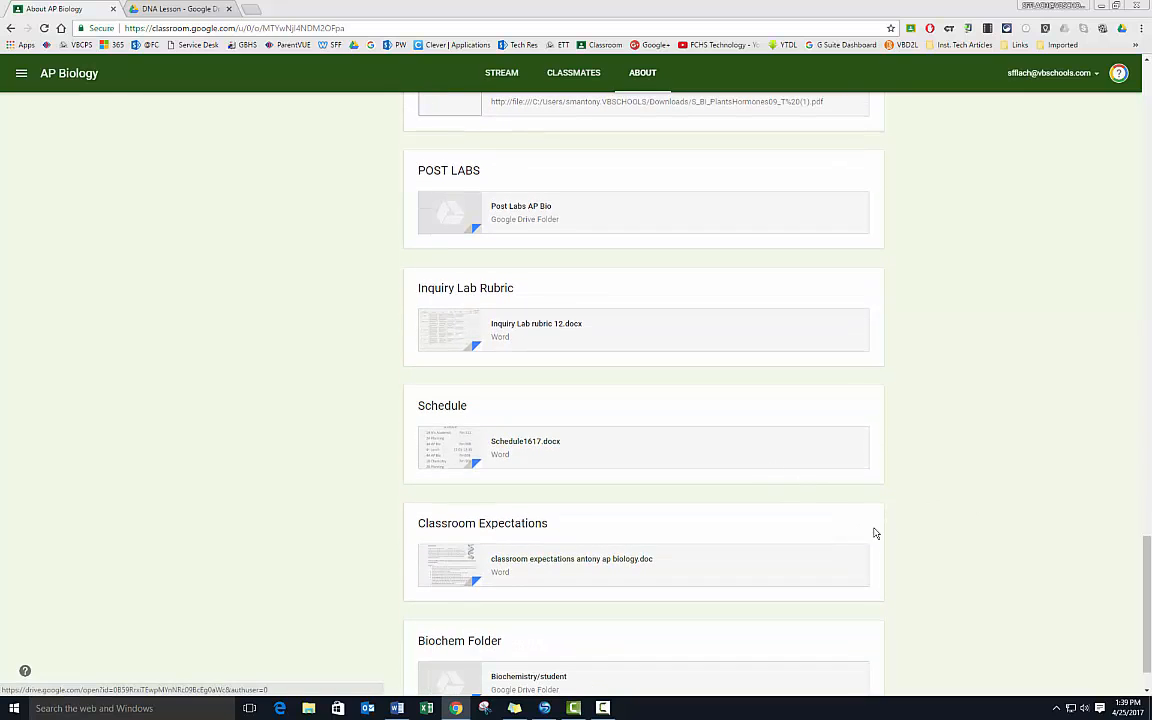
scroll(967, 568, down, 1)
scroll(969, 565, up, 19)
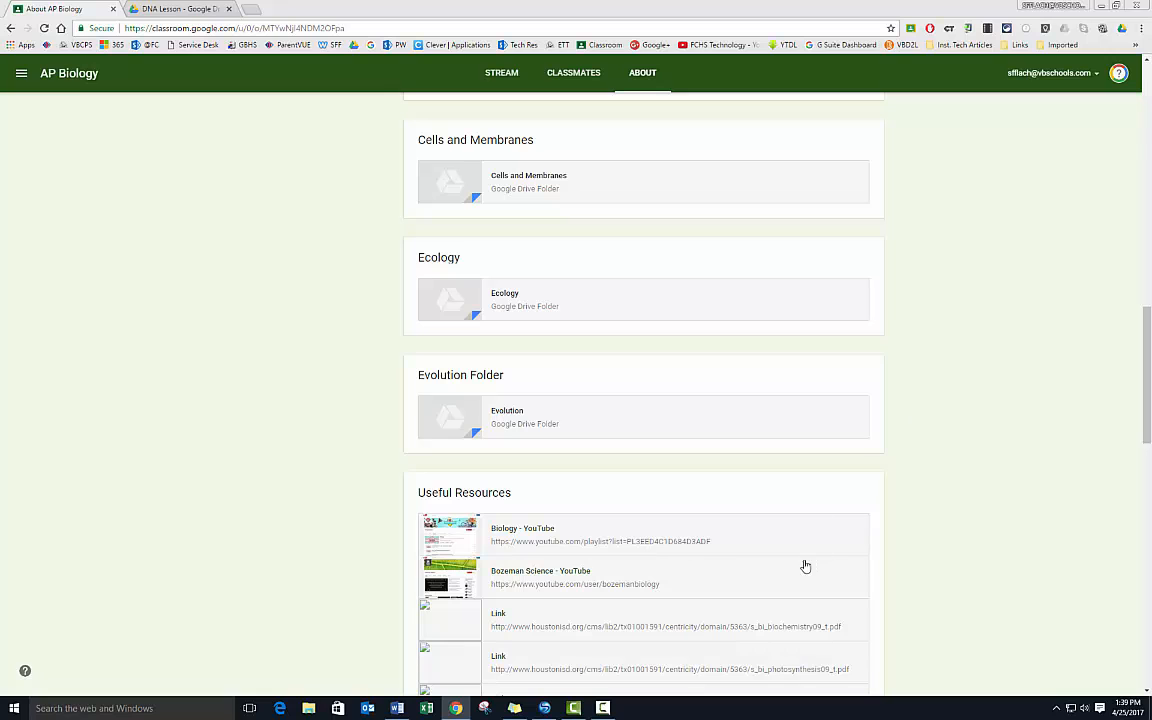
scroll(995, 571, up, 1)
scroll(995, 571, up, 9)
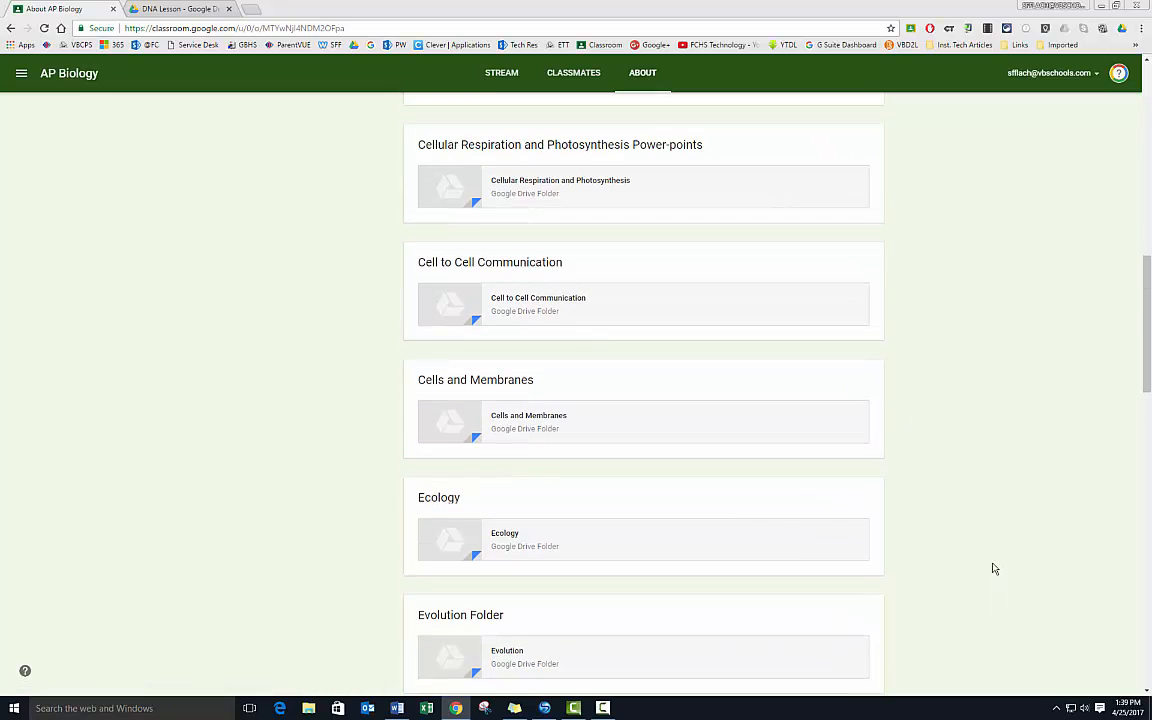